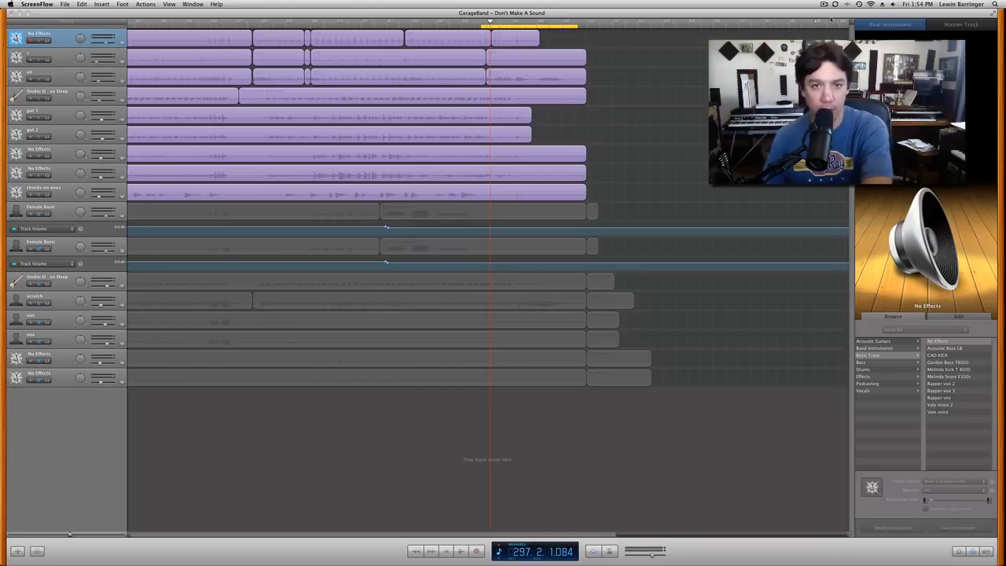
# Step: Play back the cycled section near the song's end to hear the timing of the hits
pyautogui.click(500, 29)
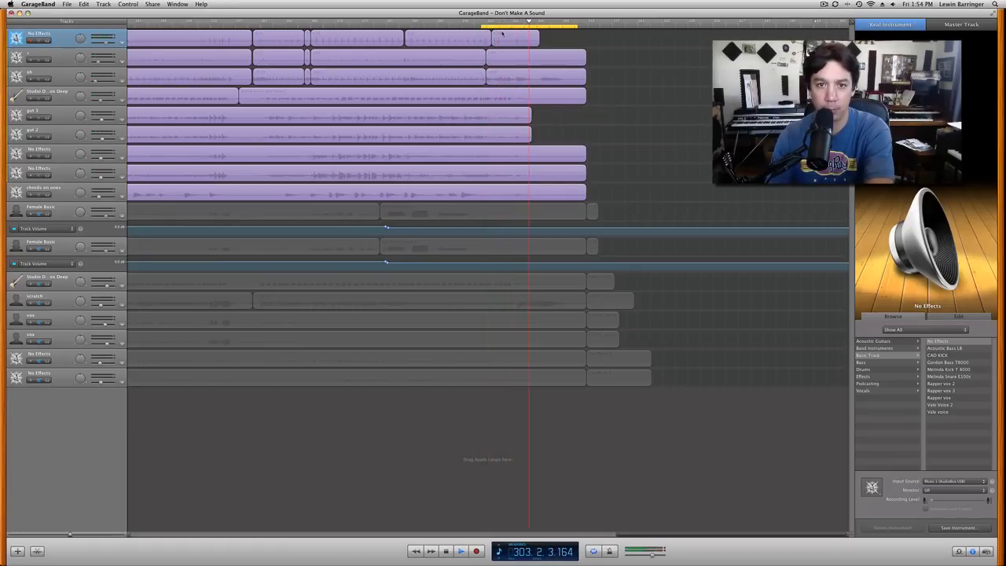
pyautogui.click(501, 32)
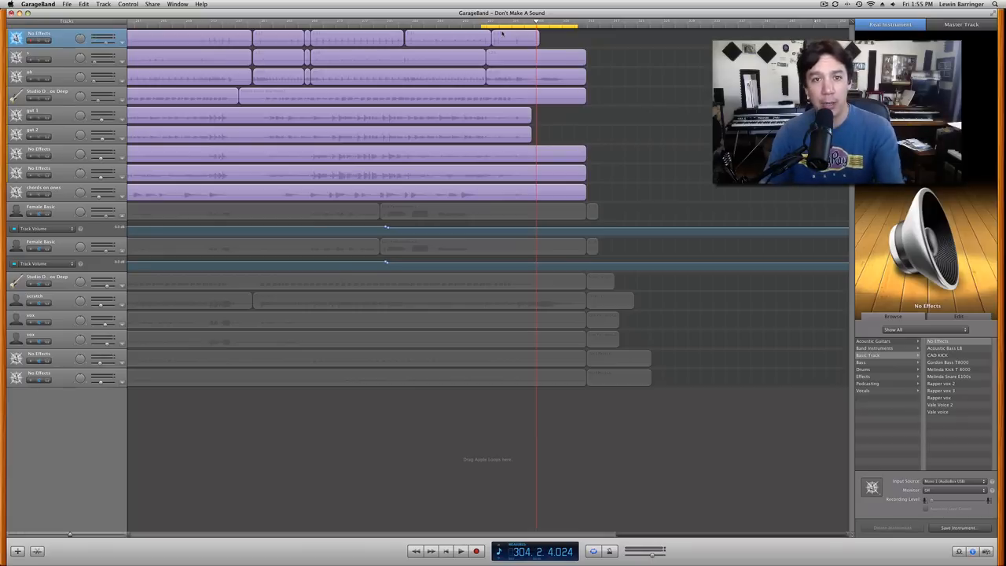
# Step: Open the first track's regions in the audio editor with the playhead at the start of the cycled section
pyautogui.click(454, 41)
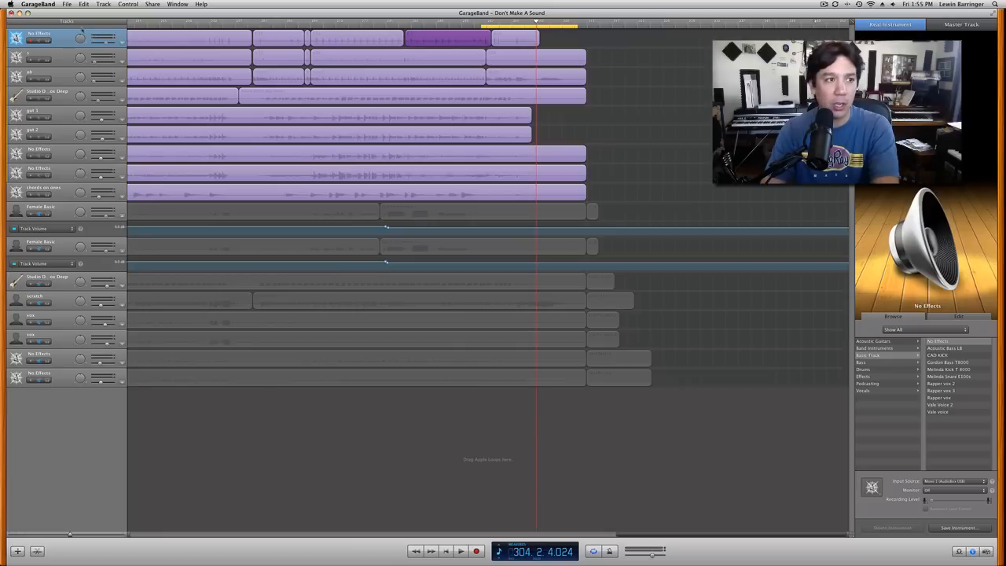
pyautogui.click(61, 39)
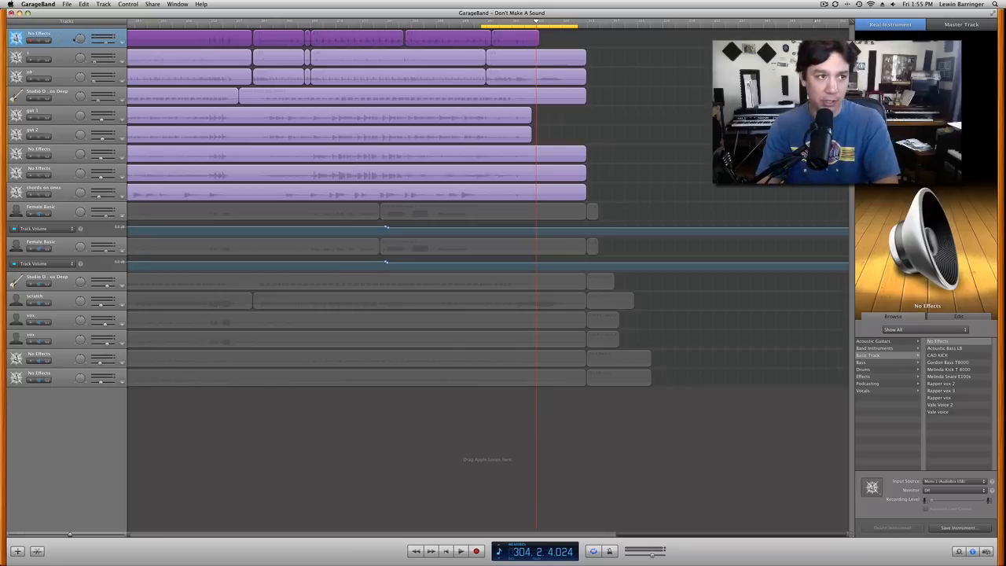
pyautogui.click(486, 24)
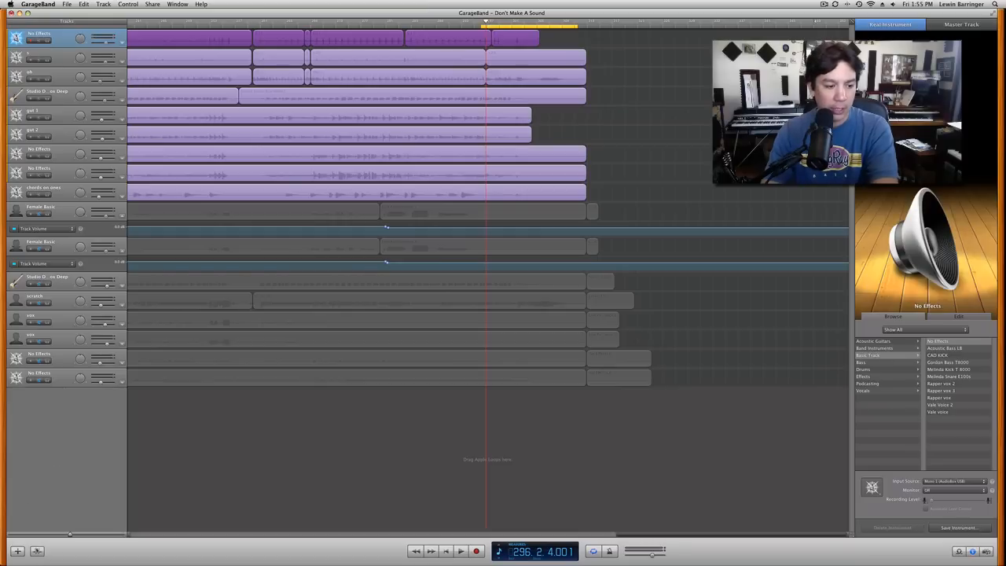
pyautogui.press('super+e')
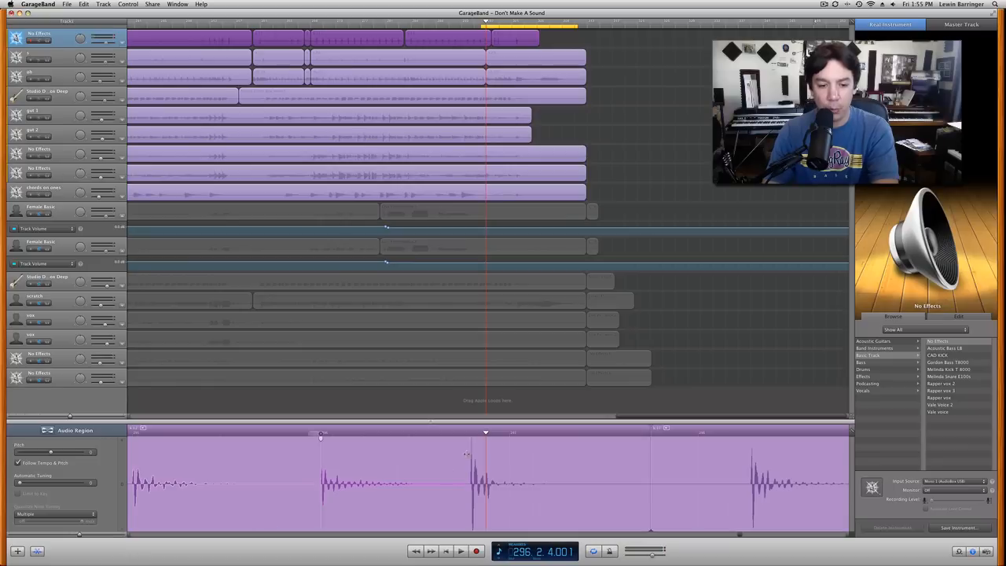
# Step: Place the playhead exactly on the attack of the first track's hit, at 296.2.3.095
pyautogui.click(480, 433)
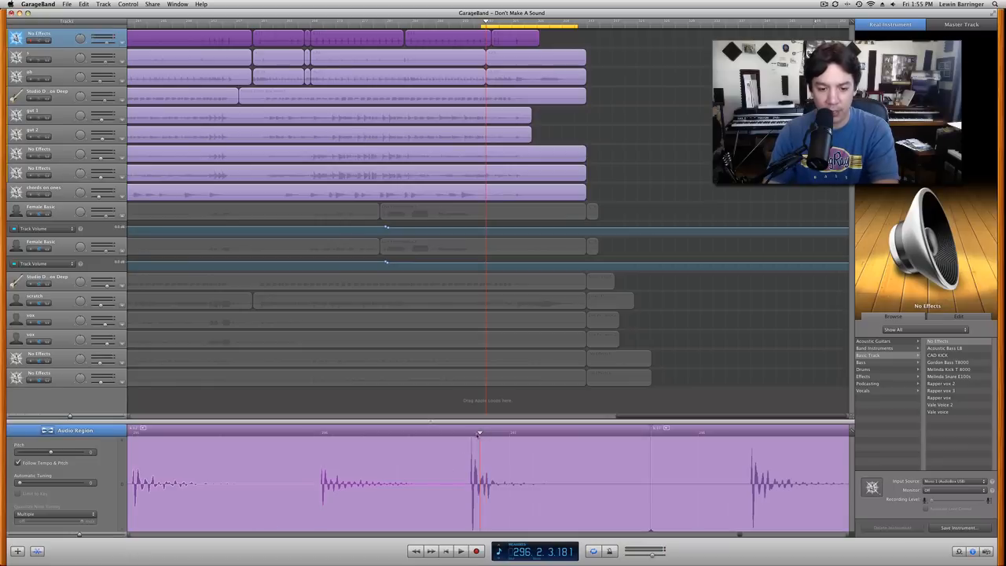
pyautogui.moveTo(481, 433); pyautogui.dragTo(469, 434)
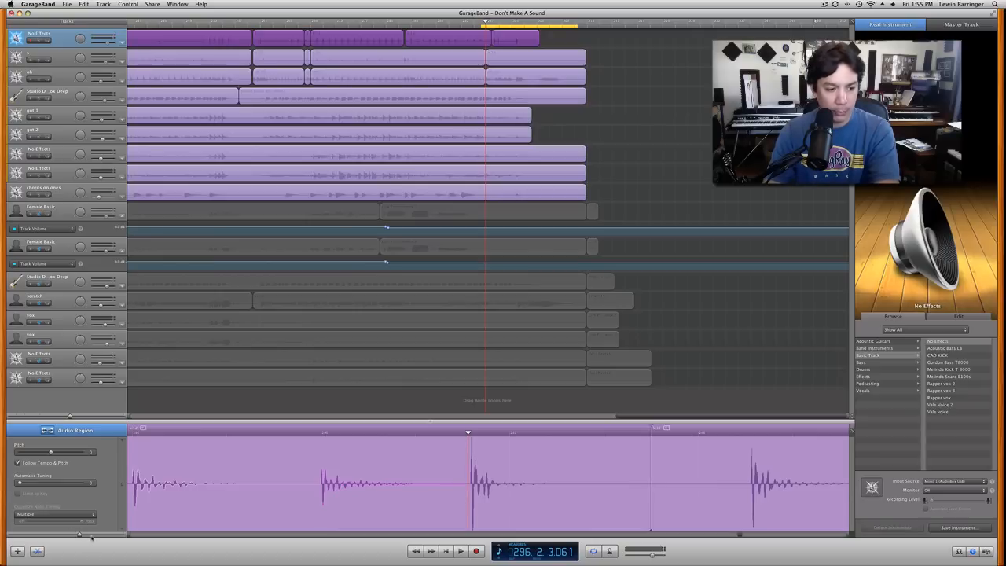
pyautogui.moveTo(80, 534); pyautogui.dragTo(90, 534)
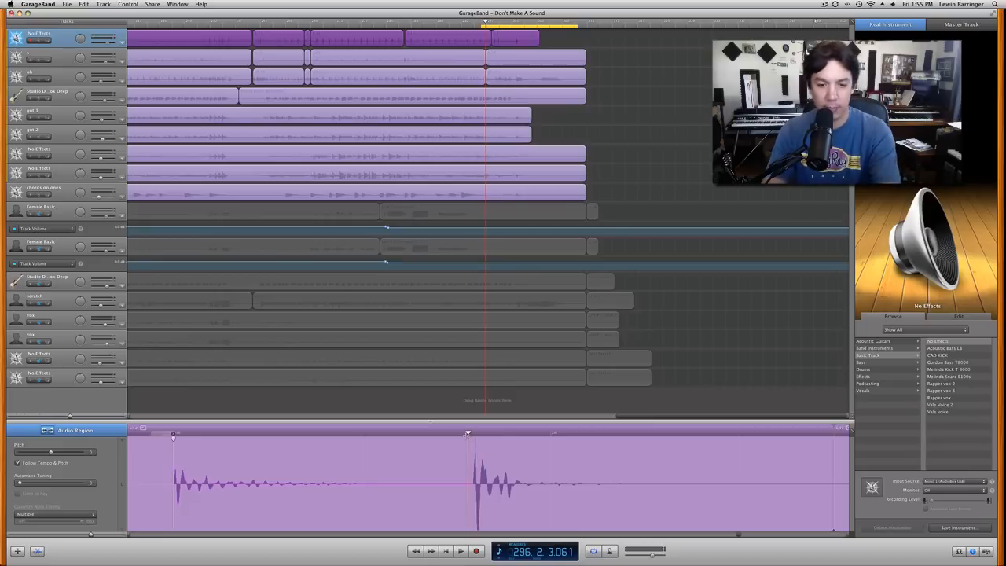
pyautogui.moveTo(470, 433); pyautogui.dragTo(475, 433)
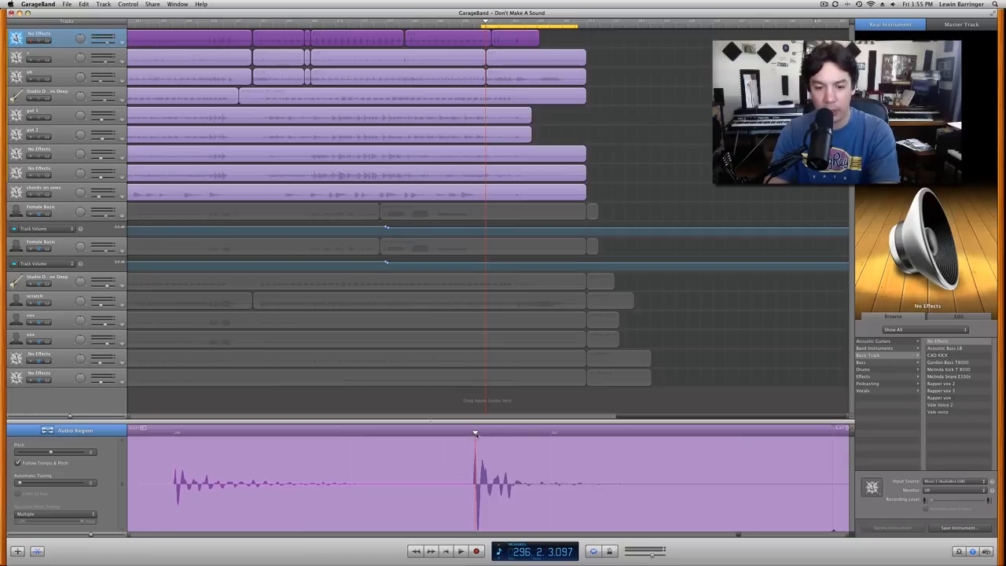
pyautogui.moveTo(475, 434); pyautogui.dragTo(474, 433)
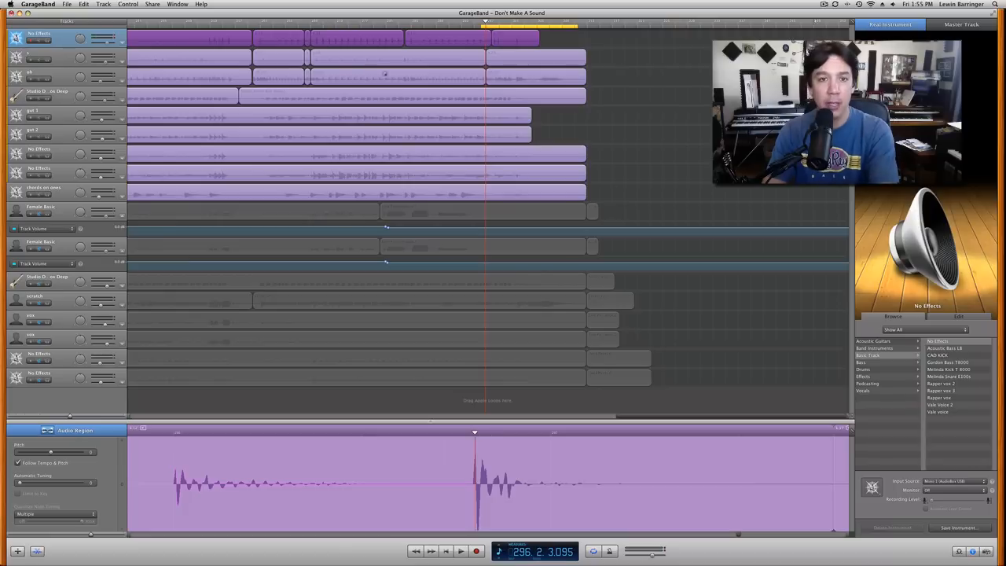
# Step: Examine the waveforms of the other unmuted tracks one by one to compare their hits with the playhead position
pyautogui.click(228, 56)
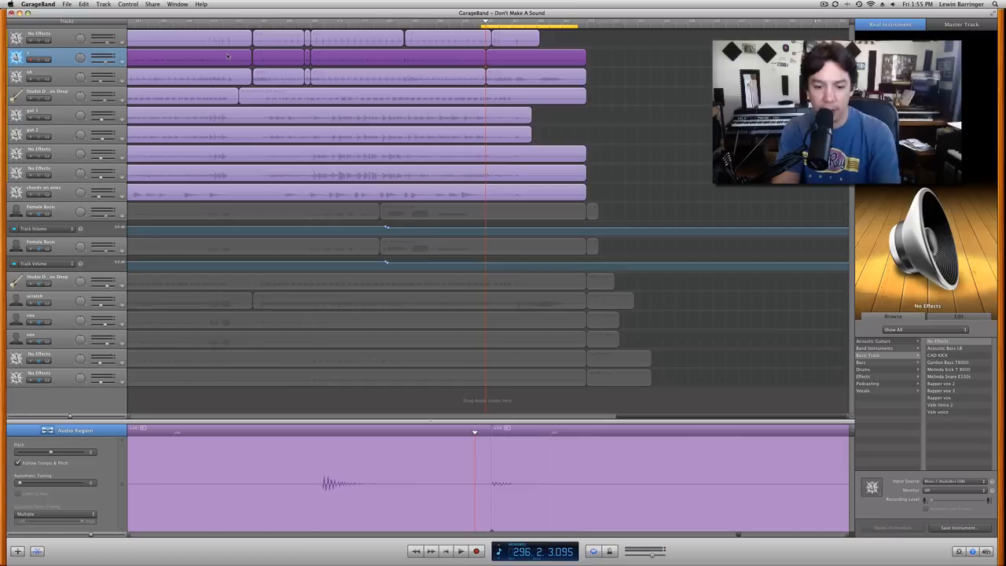
pyautogui.press('Down')
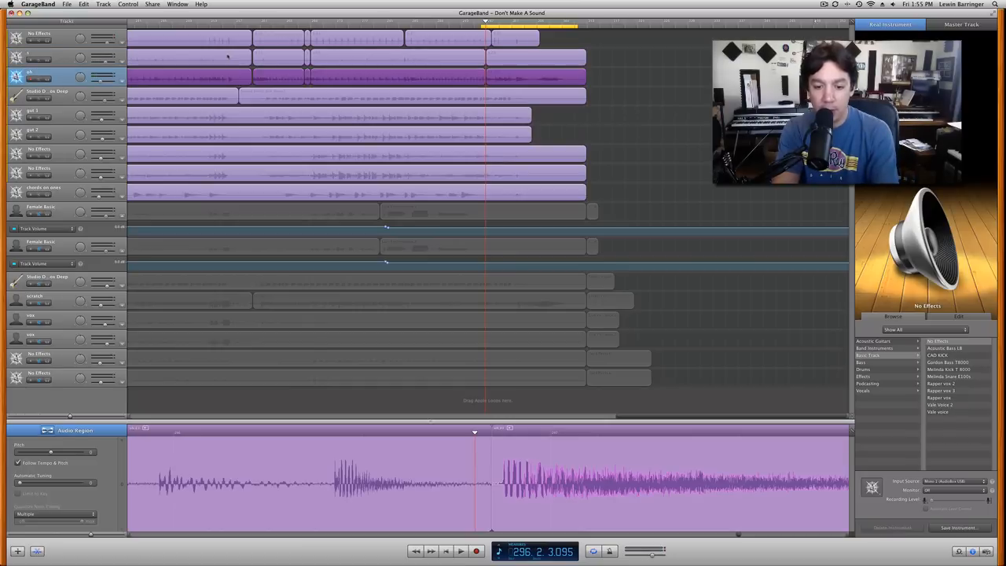
pyautogui.press('Down')
pyautogui.press('Down')
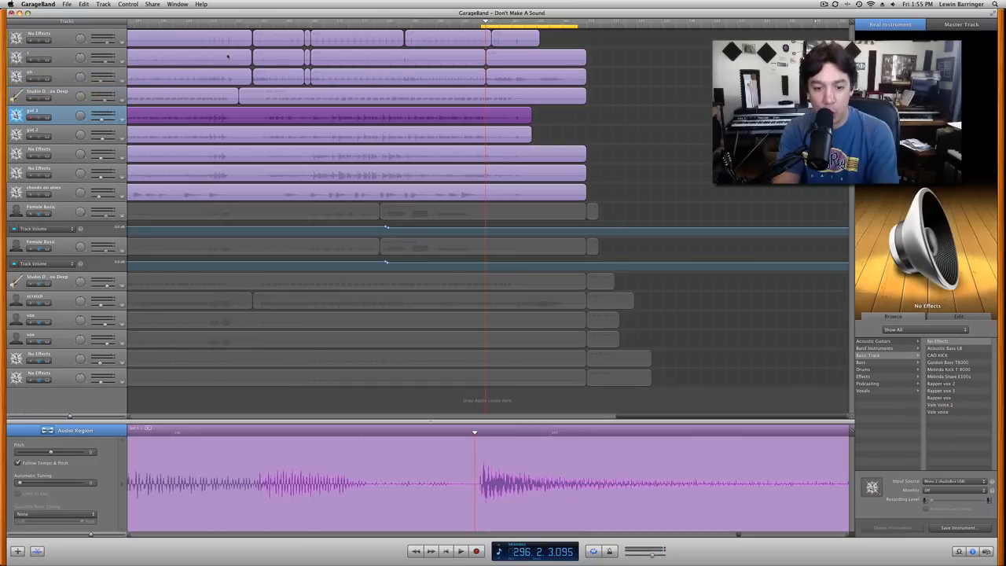
pyautogui.press('Down')
pyautogui.press('Down')
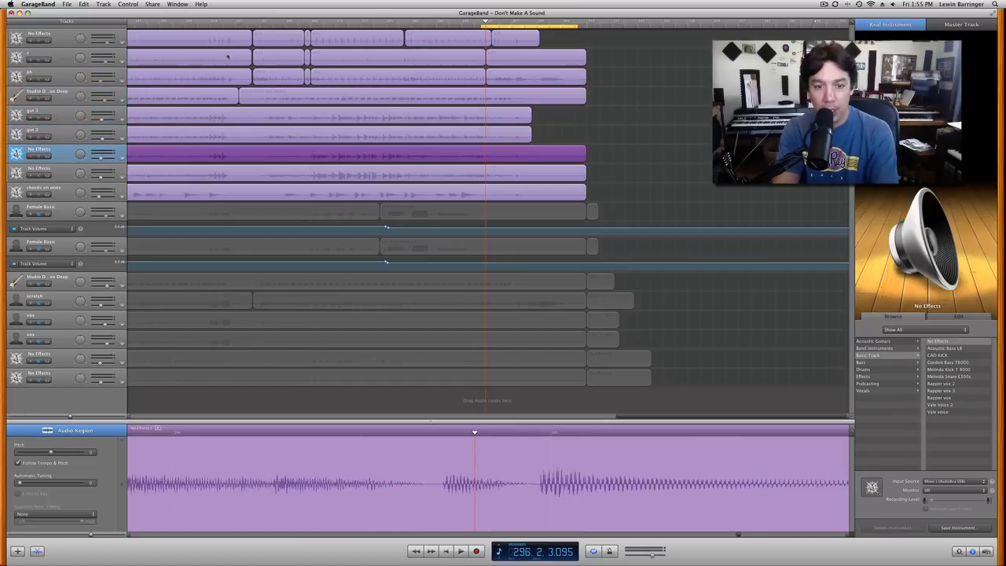
pyautogui.press('Down')
pyautogui.press('Down')
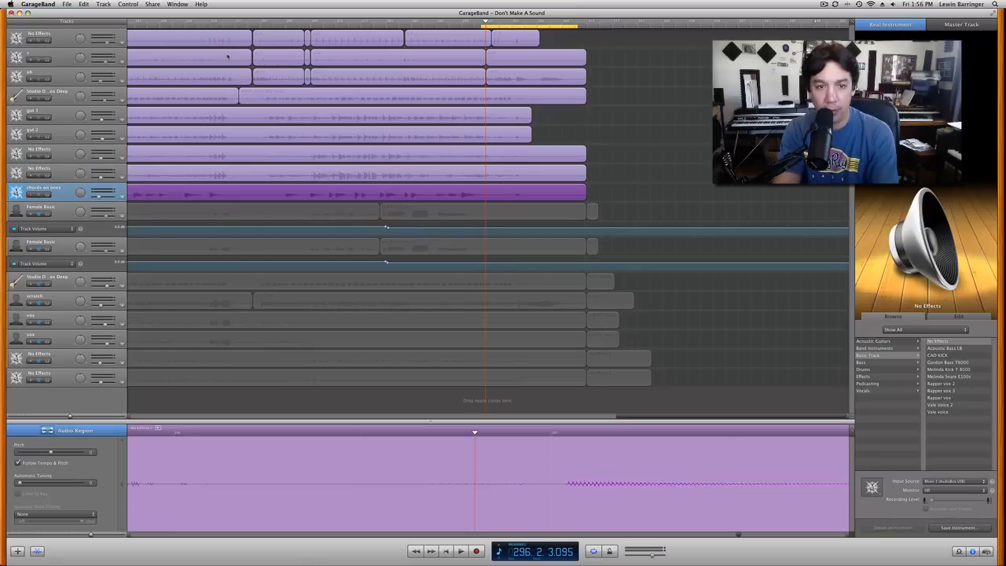
pyautogui.press('Up')
pyautogui.press('Up')
pyautogui.press('Up')
pyautogui.press('Up')
pyautogui.press('Up')
pyautogui.press('Up')
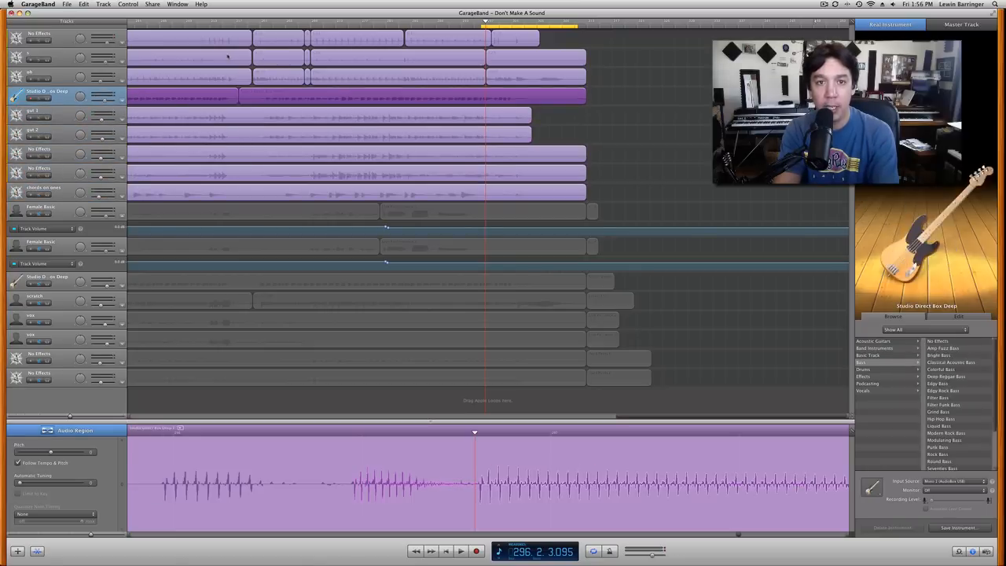
pyautogui.press('Up')
pyautogui.press('Up')
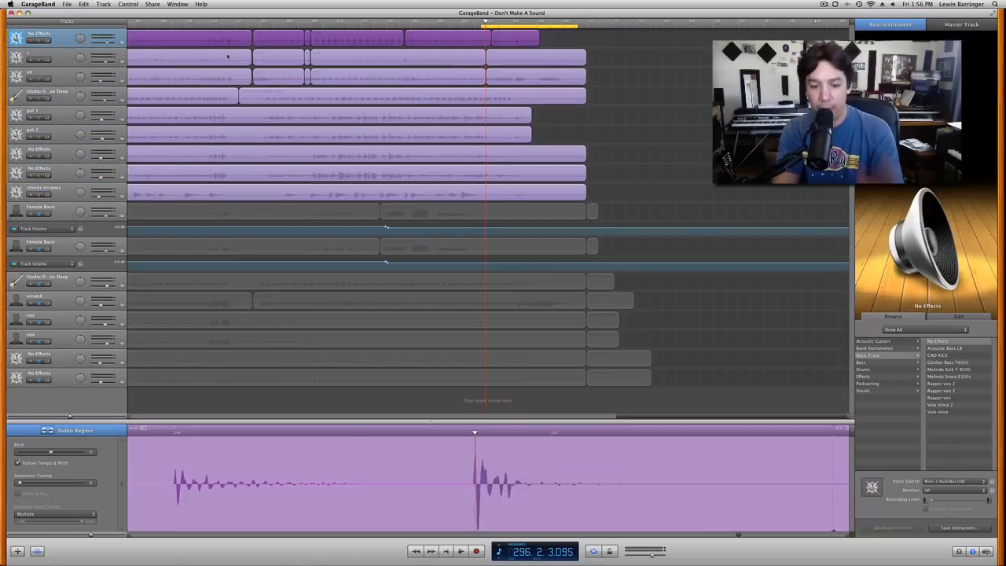
# Step: Extend the start of the second track's last region earlier, well ahead of the hit near the playhead
pyautogui.press('Down')
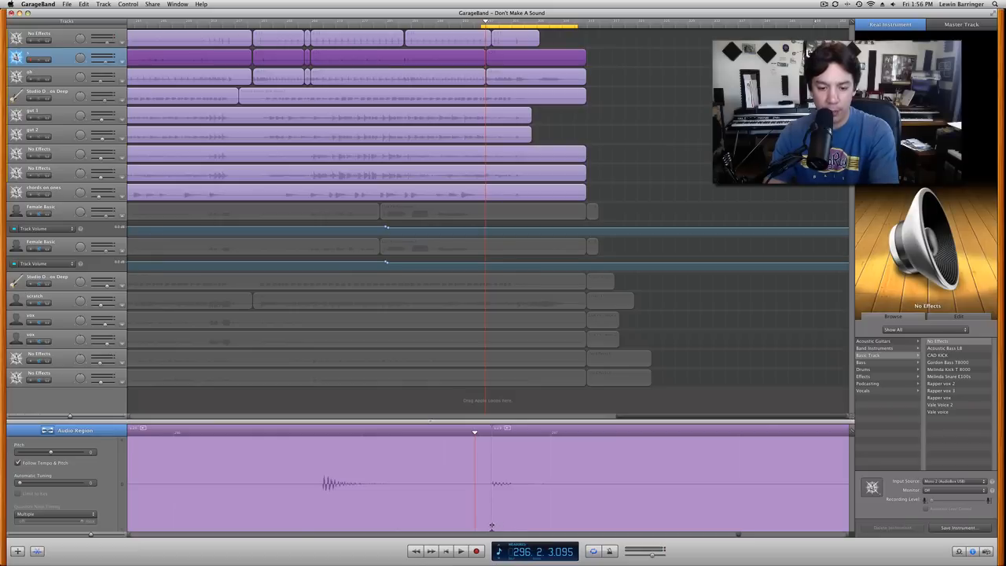
pyautogui.moveTo(492, 525); pyautogui.dragTo(404, 524)
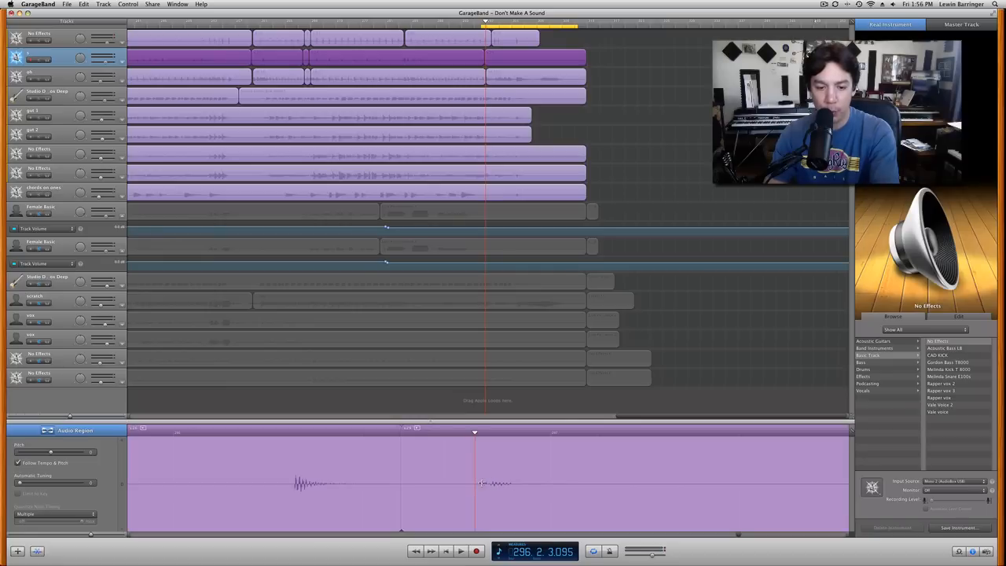
pyautogui.click(482, 484)
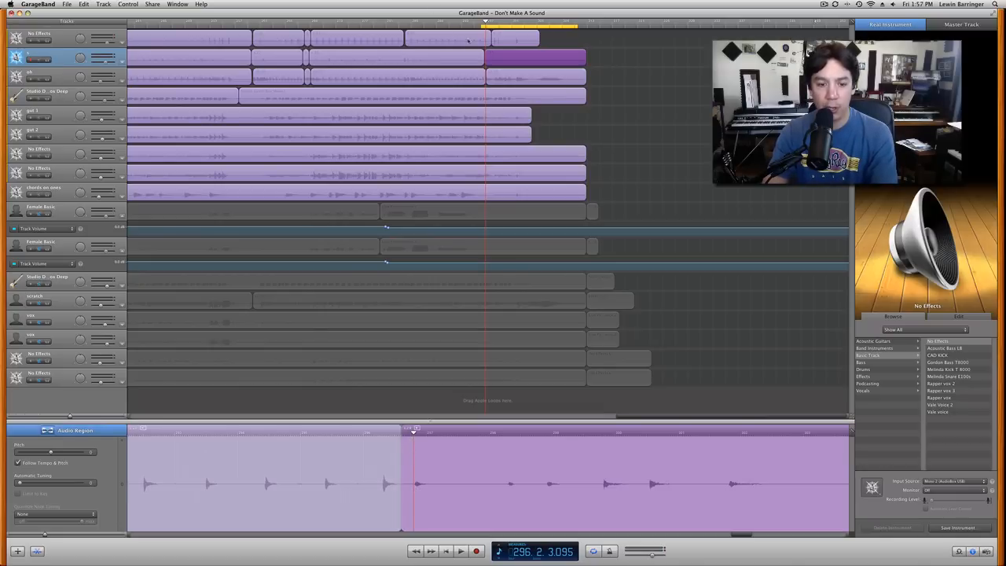
# Step: Shift the hit in the second track's last region earlier to line up with the playhead at 296.2.3.095
pyautogui.click(468, 41)
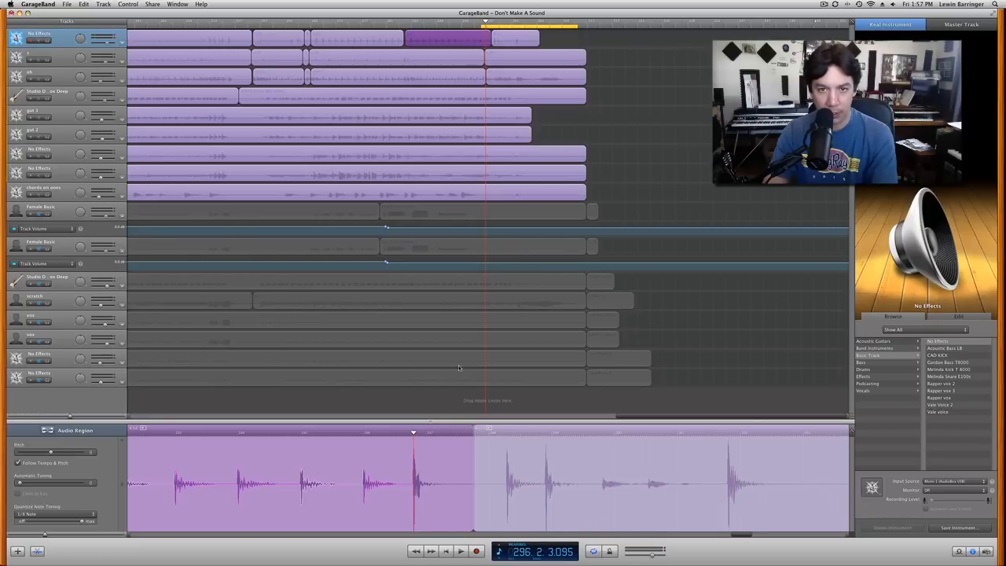
pyautogui.click(508, 61)
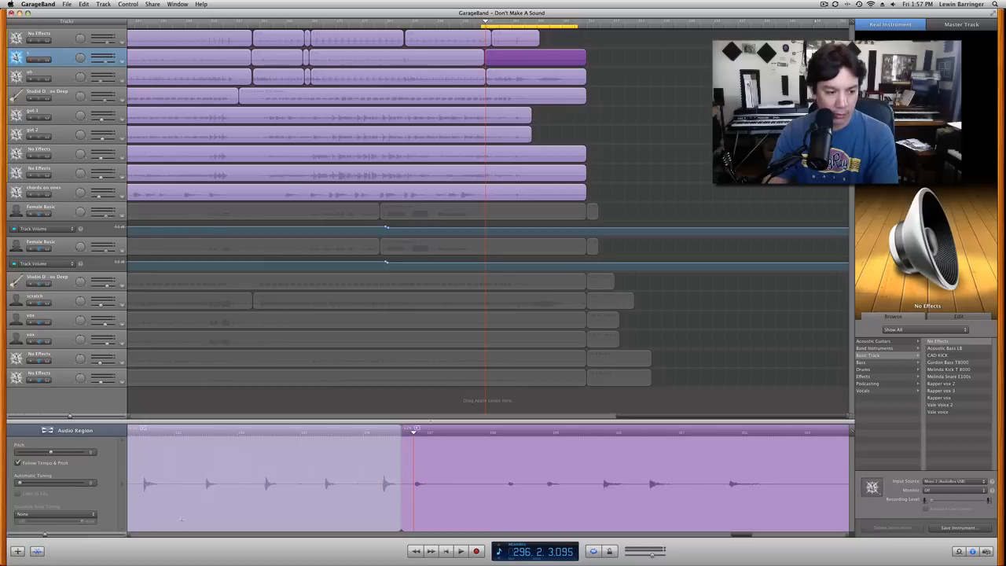
pyautogui.click(71, 535)
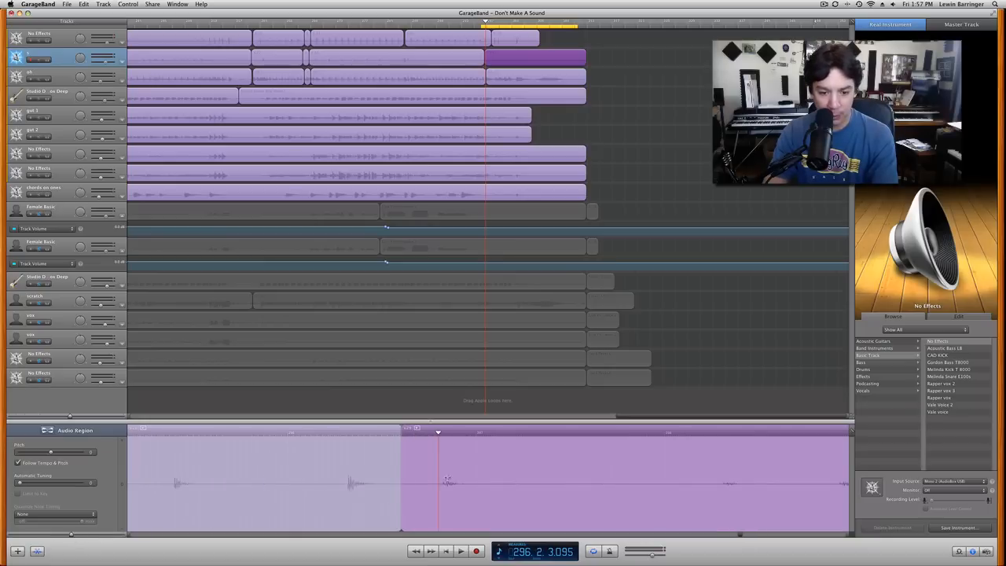
pyautogui.click(444, 484)
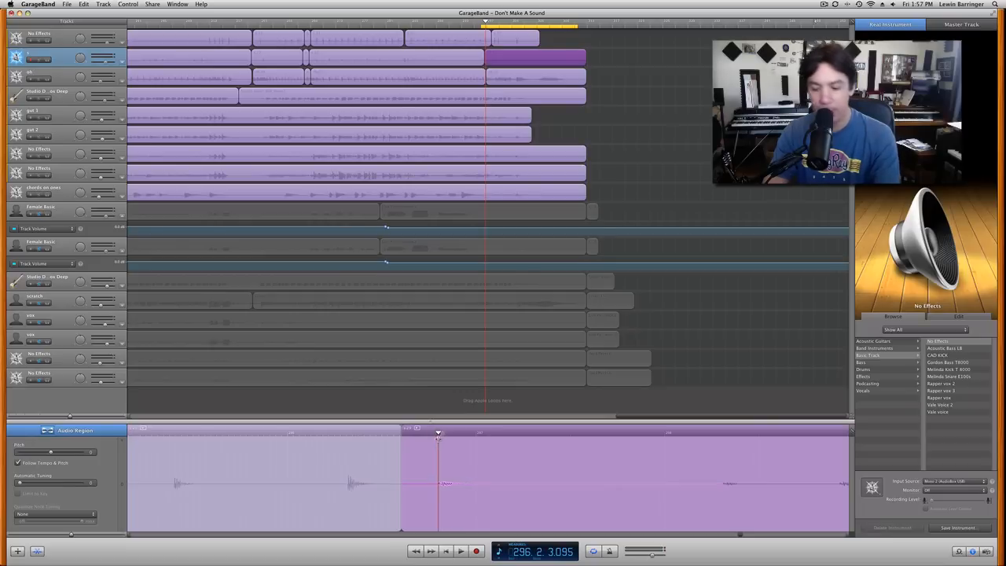
# Step: Extend the third track's last region earlier and shift its late hit onto the playhead at 296.2.3.095
pyautogui.press('Down')
pyautogui.press('Down')
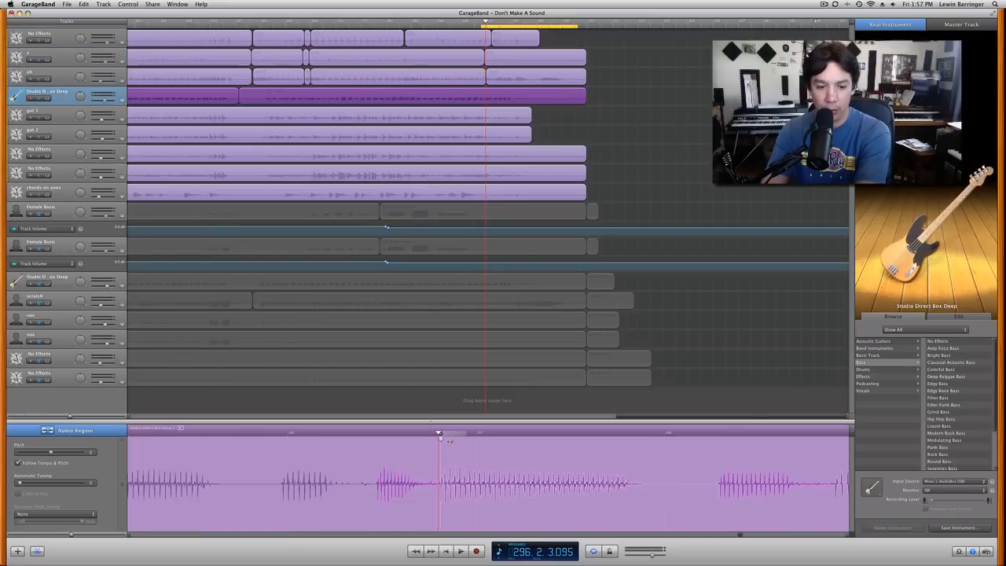
pyautogui.press('Up')
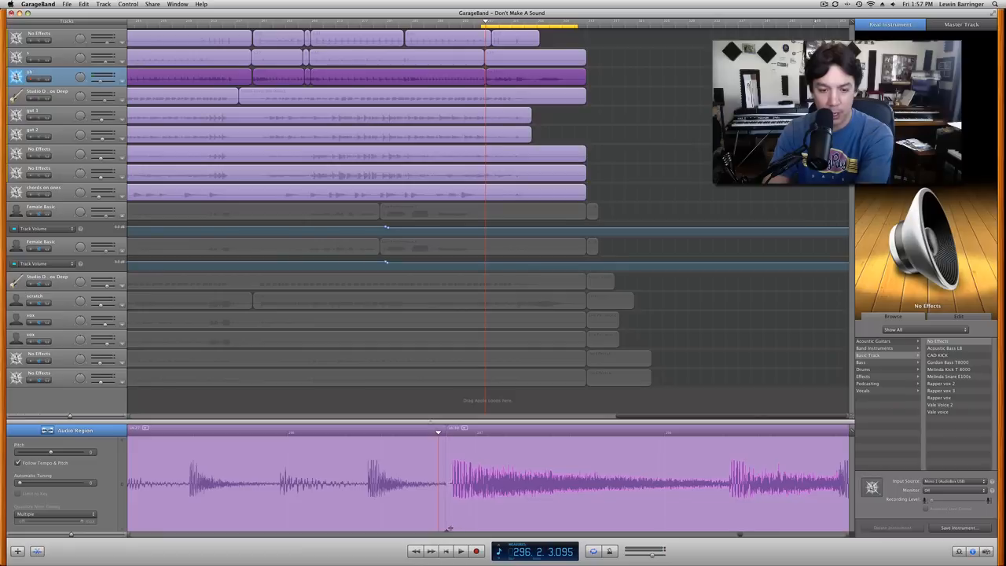
pyautogui.moveTo(448, 528); pyautogui.dragTo(348, 523)
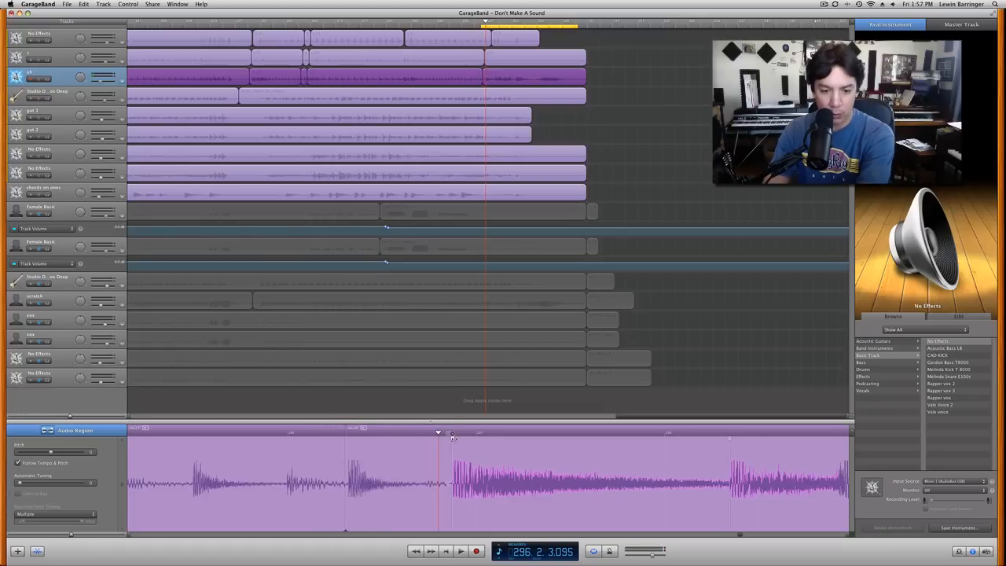
pyautogui.moveTo(452, 437); pyautogui.dragTo(439, 437)
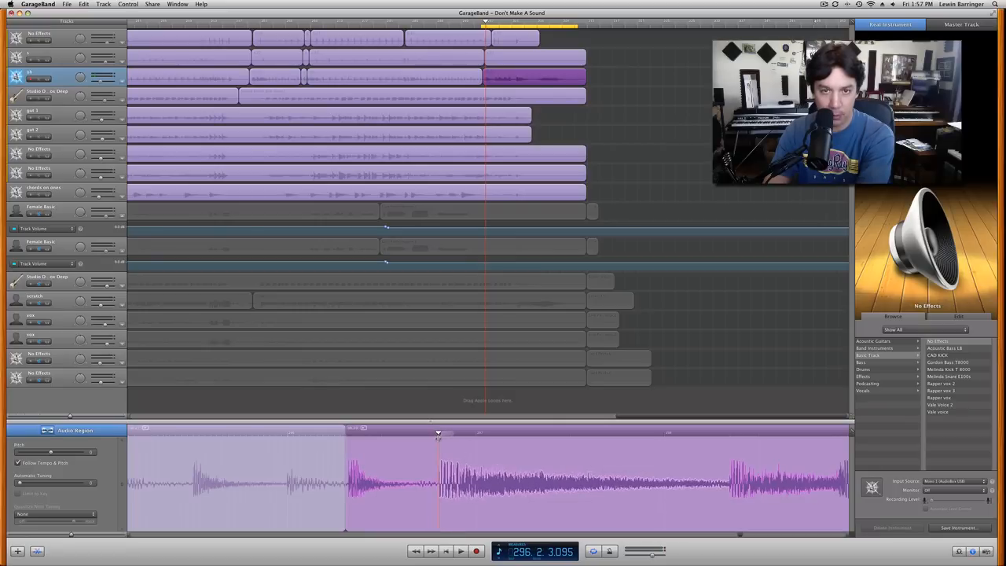
pyautogui.press('super+a')
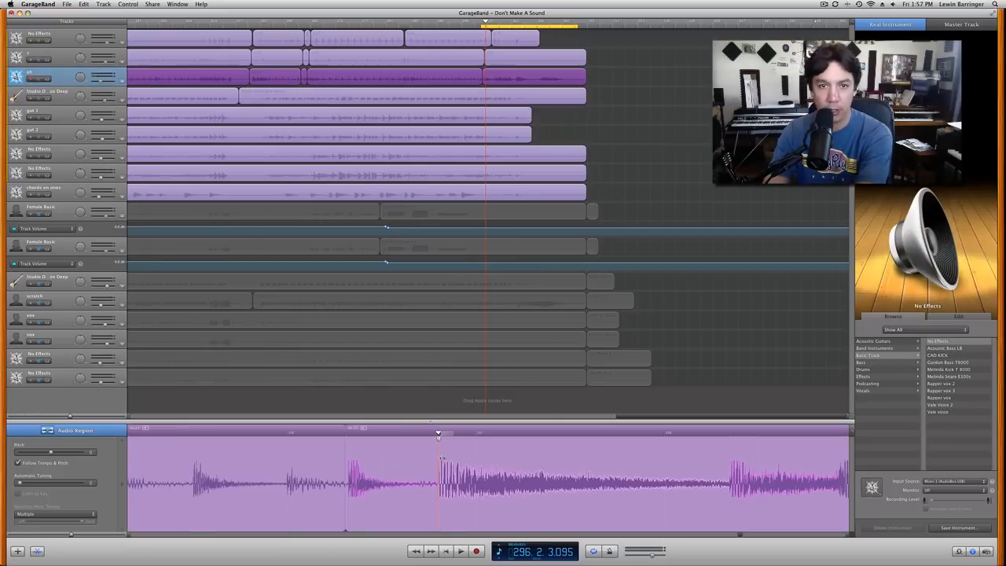
# Step: Check the Studio Direct Box Deep bass track's note attack against the playhead in the audio editor
pyautogui.press('Down')
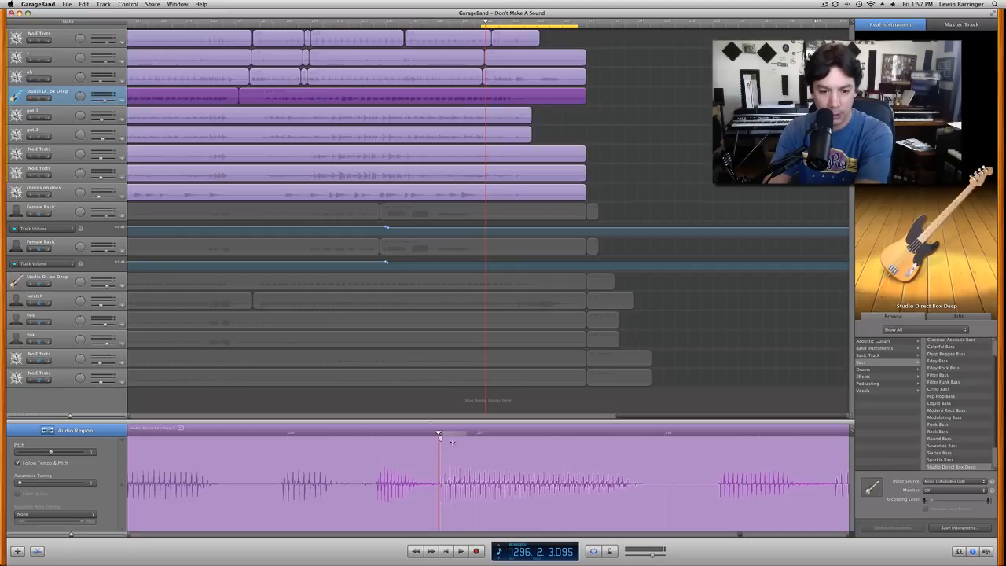
pyautogui.press('Down')
pyautogui.press('Up')
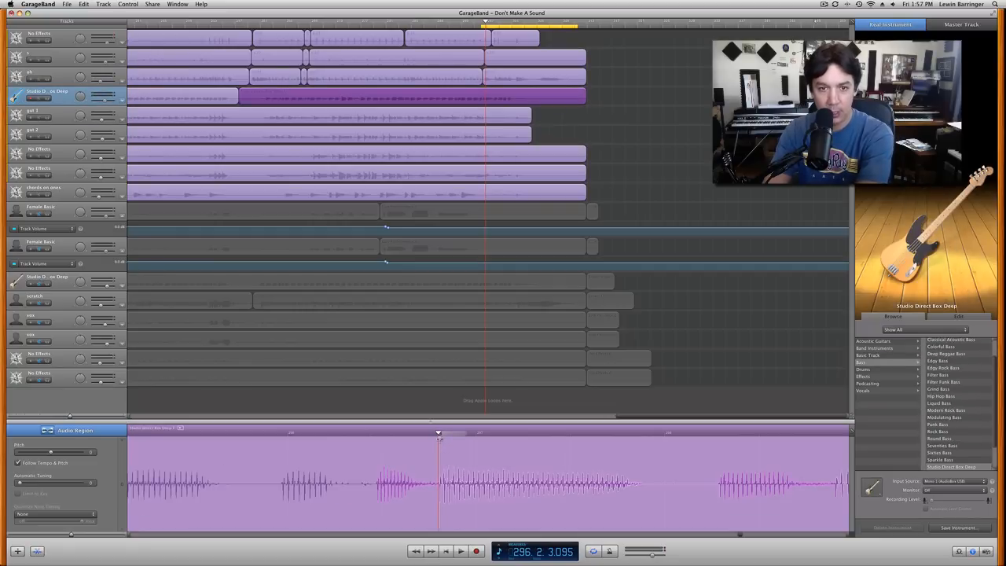
# Step: Solo the No Effects track directly below gut 2 and play it from the playhead
pyautogui.press('Down')
pyautogui.press('Down')
pyautogui.press('Down')
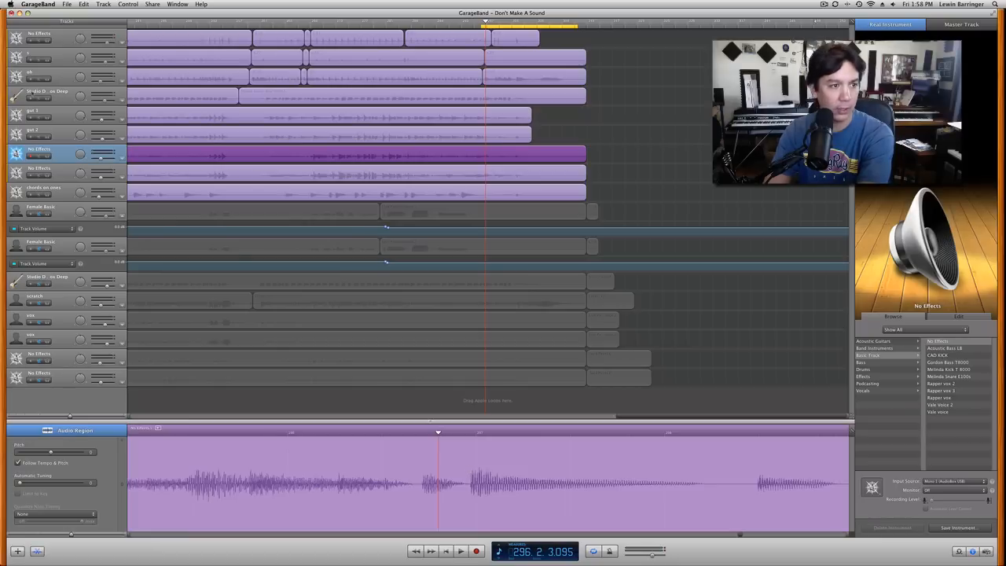
pyautogui.click(50, 155)
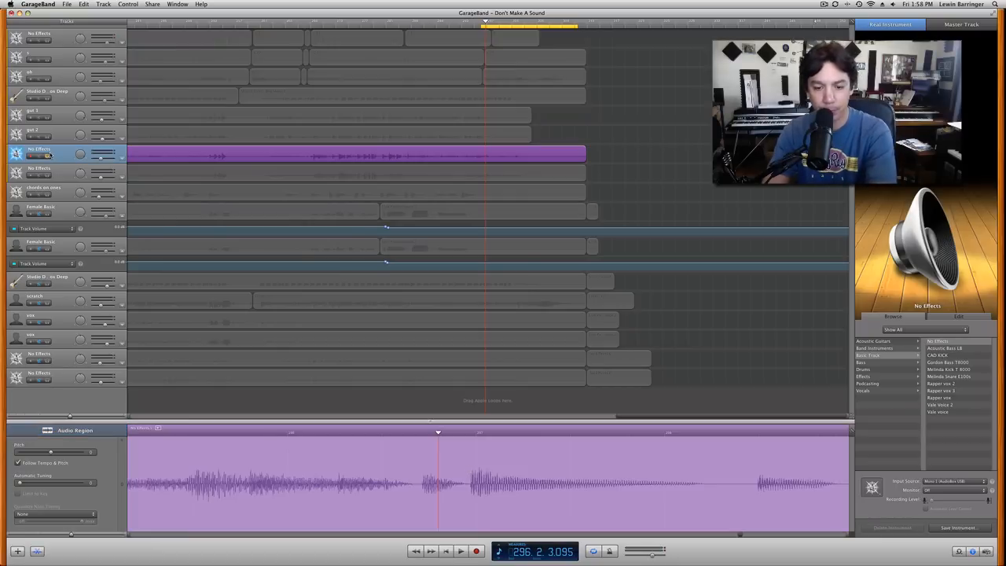
pyautogui.press('space')
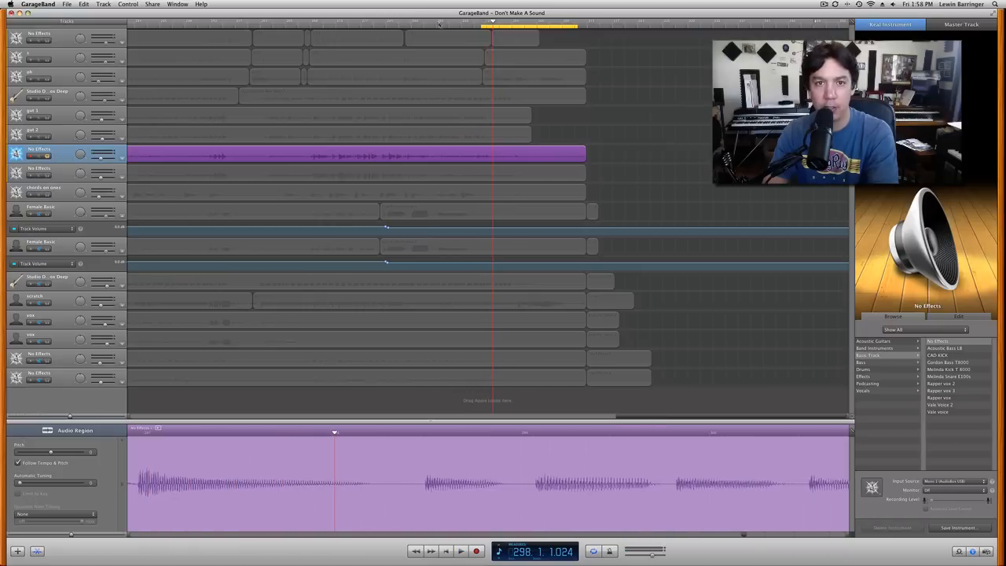
# Step: Unsolo the No Effects track below gut 2 and set the playhead on the top track's reference hit at 296.2.3.097
pyautogui.press('c')
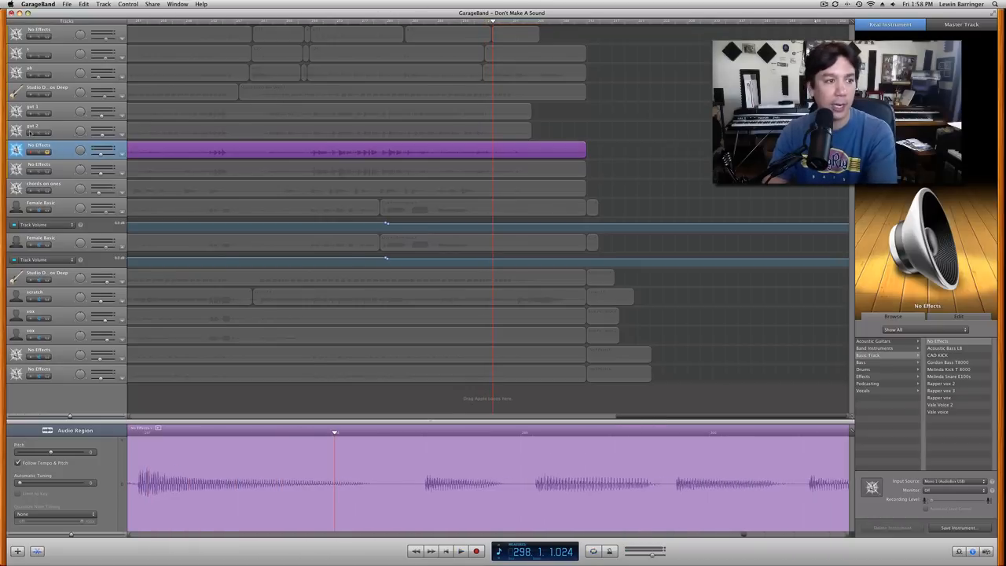
pyautogui.press('c')
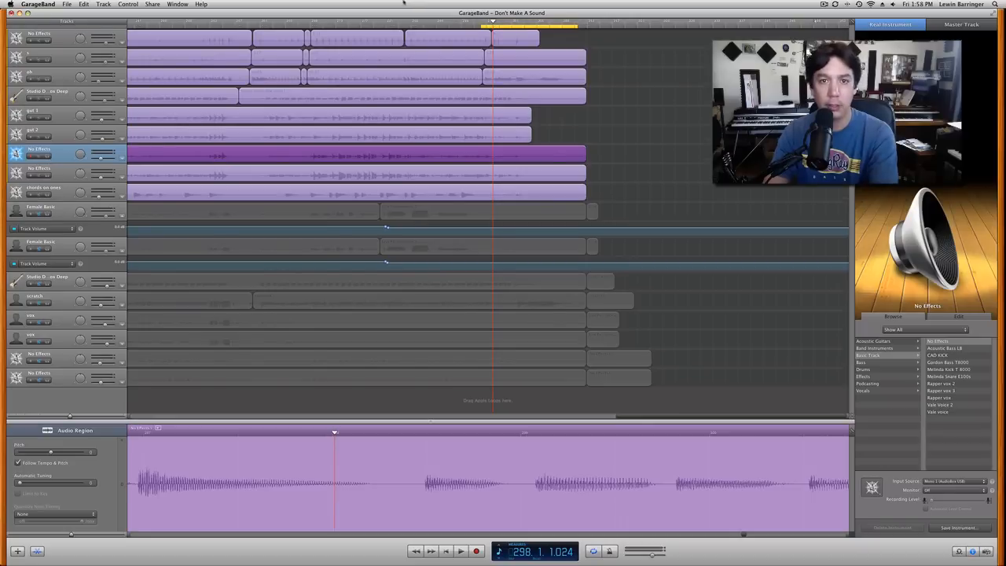
pyautogui.press('Left')
pyautogui.press('Left')
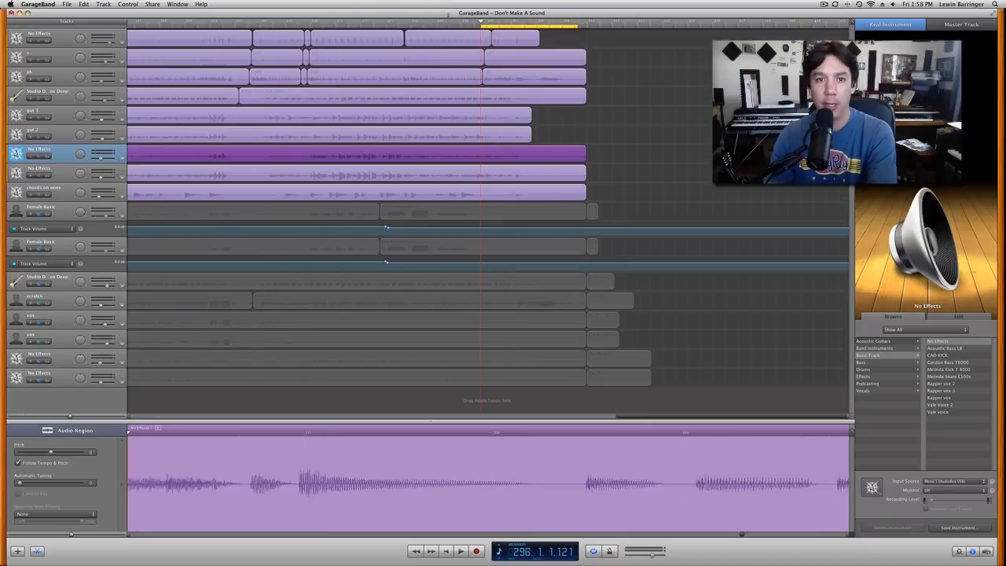
pyautogui.click(477, 40)
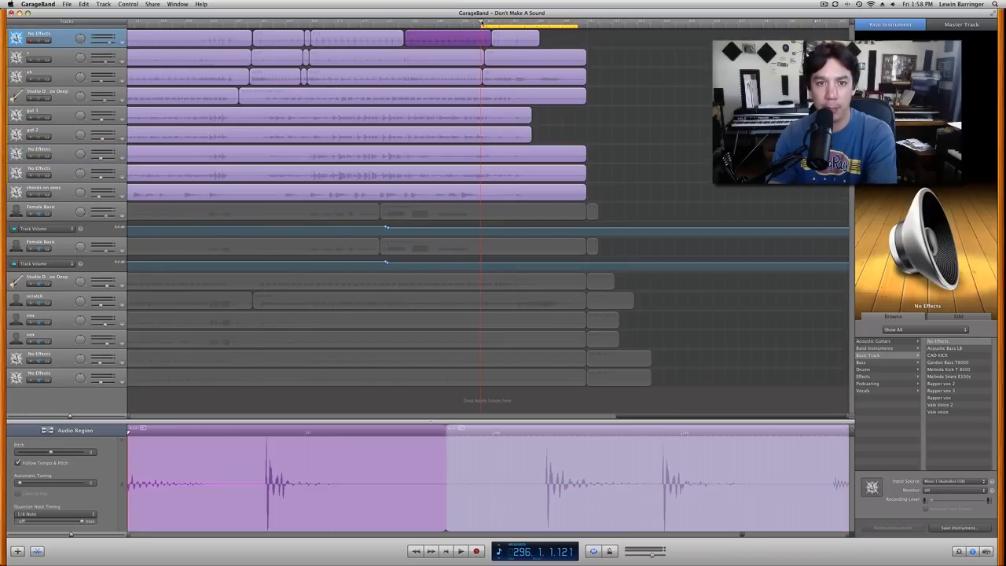
pyautogui.press('Right')
pyautogui.press('Right')
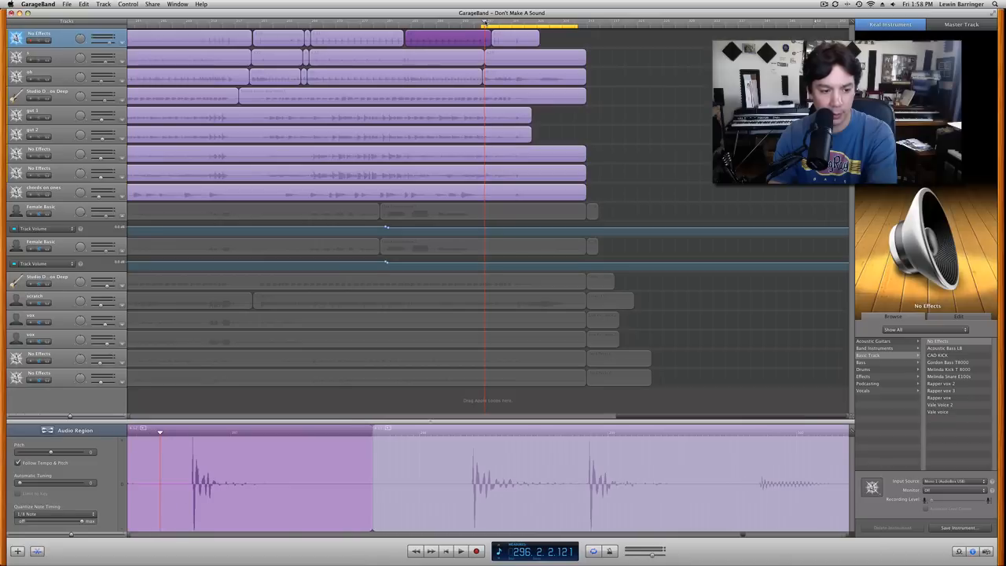
pyautogui.press('Right')
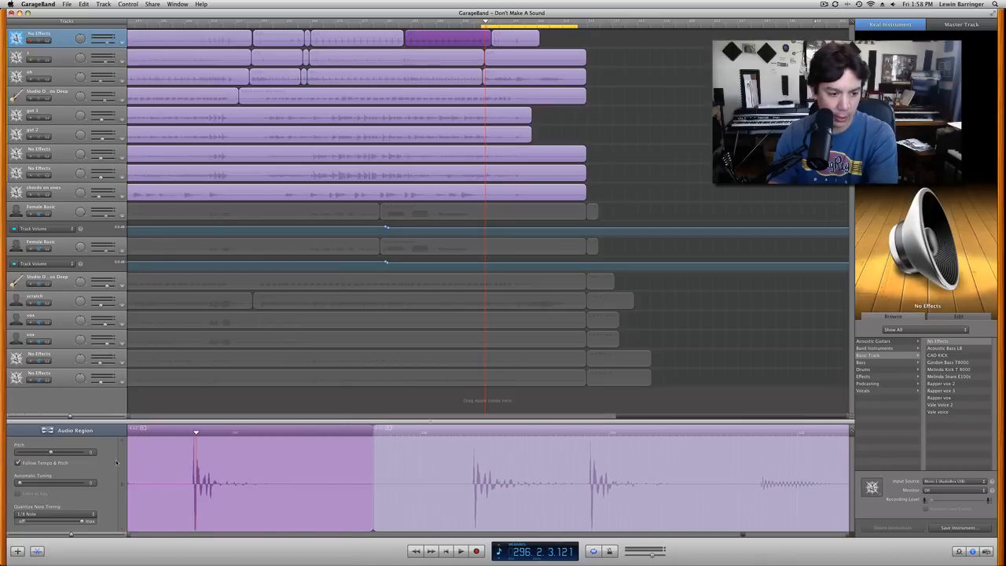
pyautogui.click(196, 433)
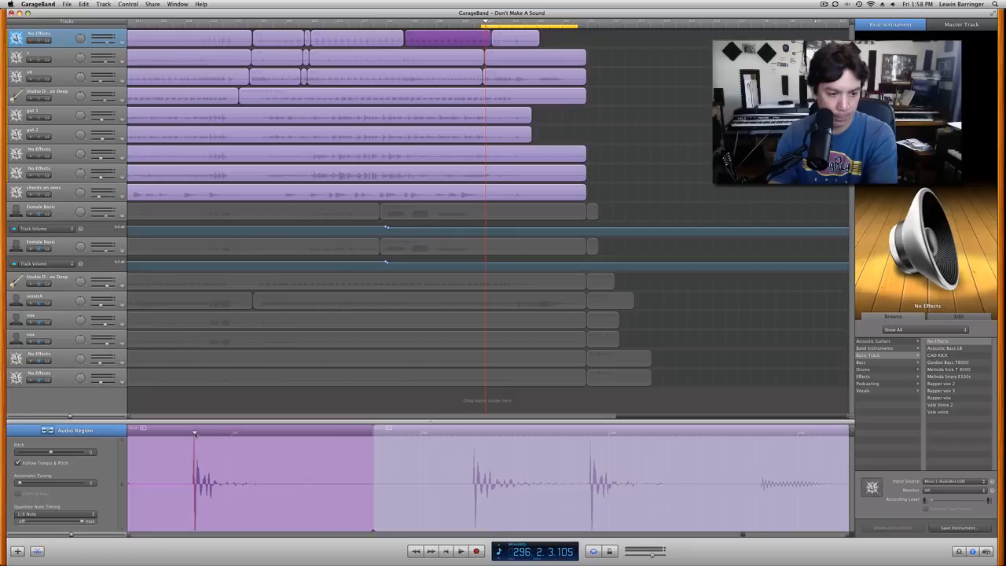
pyautogui.moveTo(194, 434); pyautogui.dragTo(193, 433)
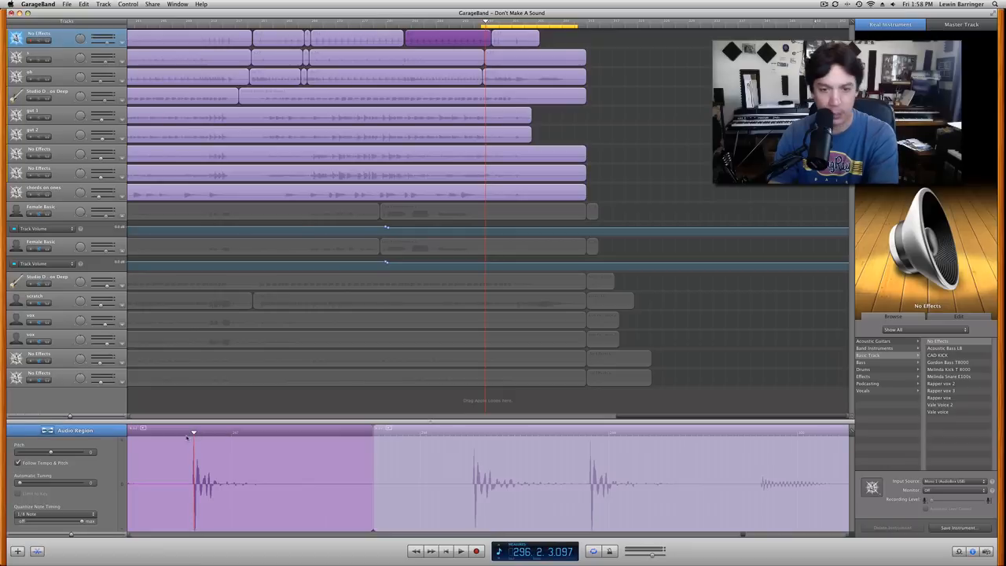
# Step: Shift the late hits in the gut 1 and gut 2 tracks earlier onto the playhead at 296.2.3.097
pyautogui.click(527, 79)
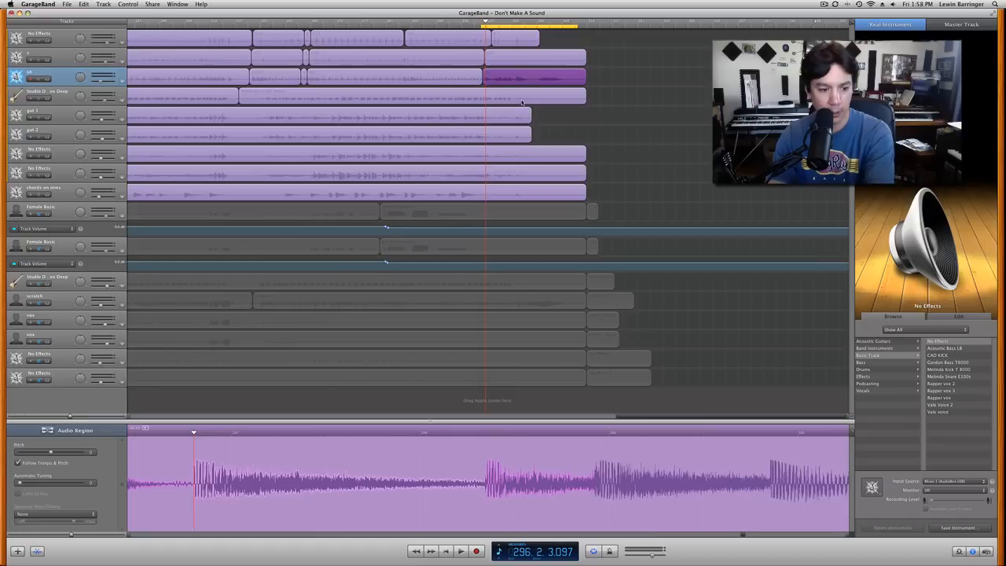
pyautogui.click(520, 102)
pyautogui.press('Down')
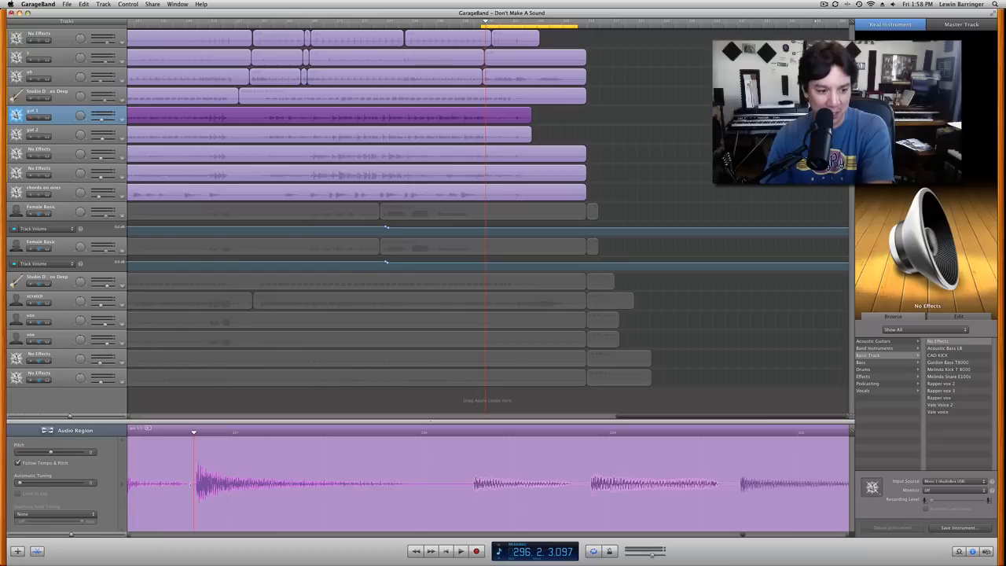
pyautogui.moveTo(196, 440); pyautogui.dragTo(190, 439)
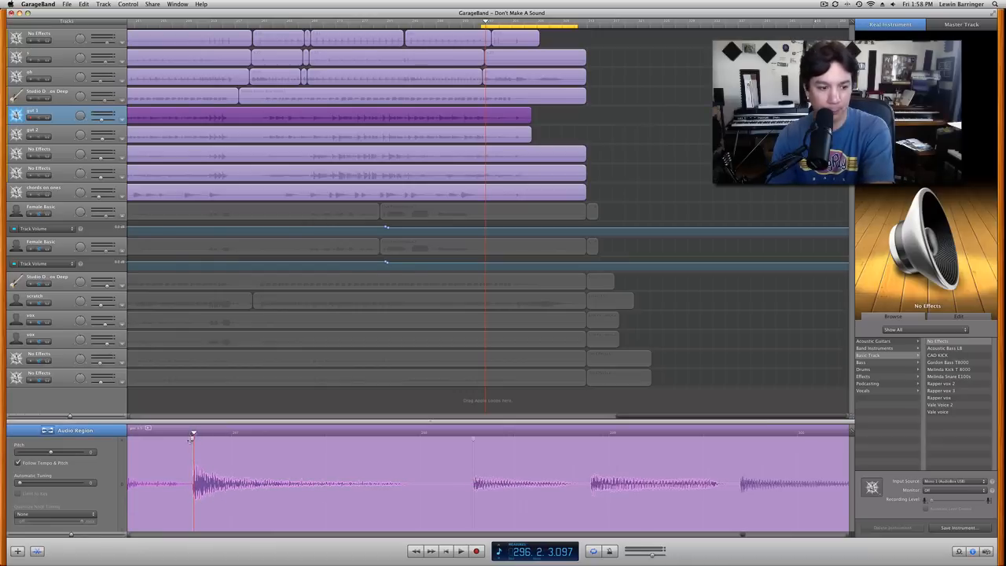
pyautogui.press('Down')
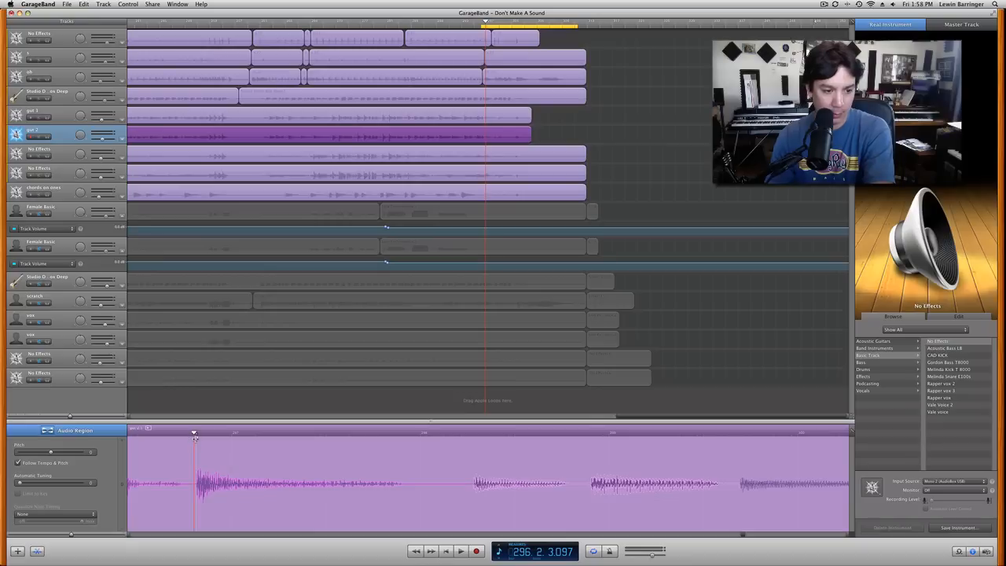
pyautogui.moveTo(190, 439); pyautogui.dragTo(189, 440)
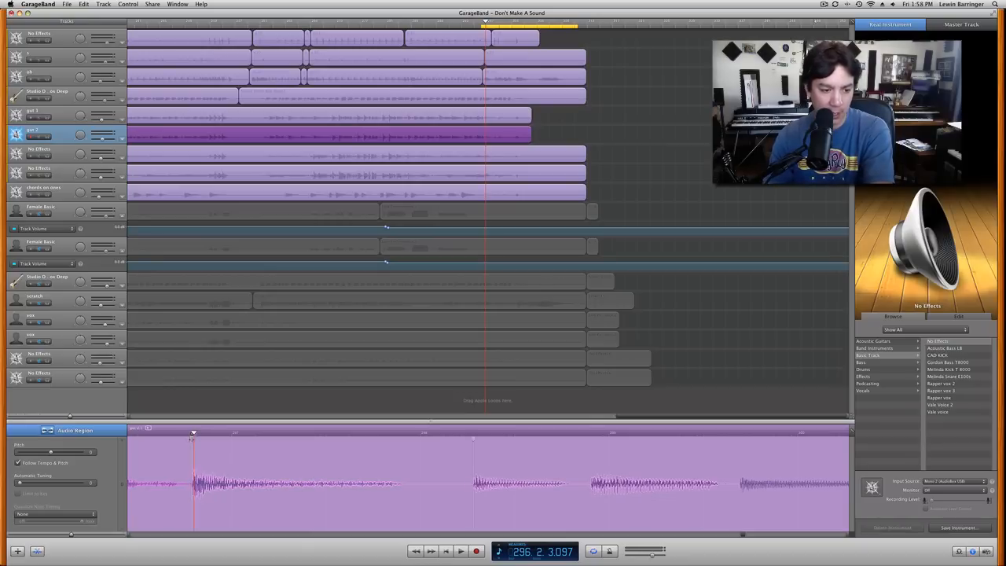
# Step: Shift the late note in the No Effects track directly below gut 2 earlier onto the playhead at 296.2.3.097
pyautogui.press('Down')
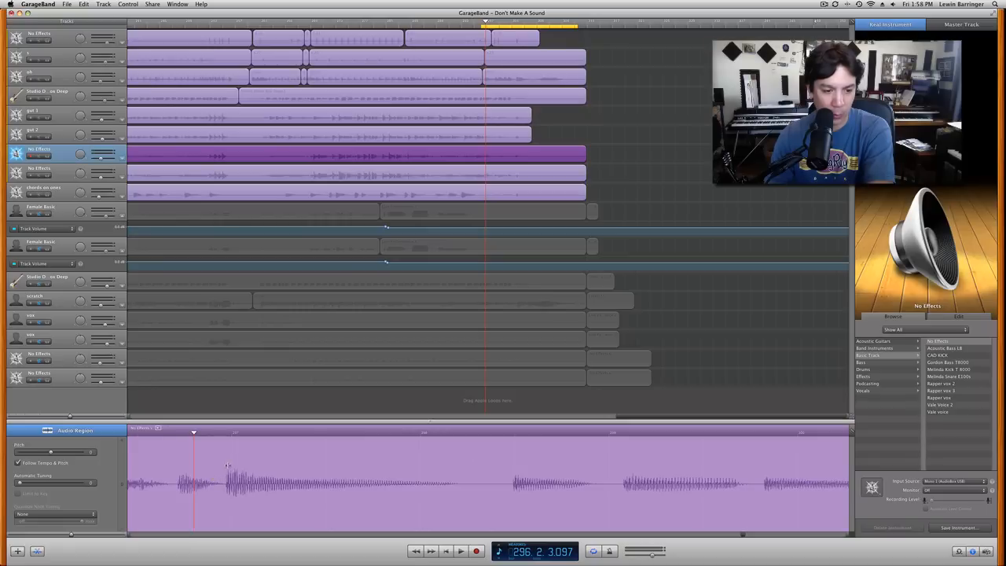
pyautogui.click(231, 468)
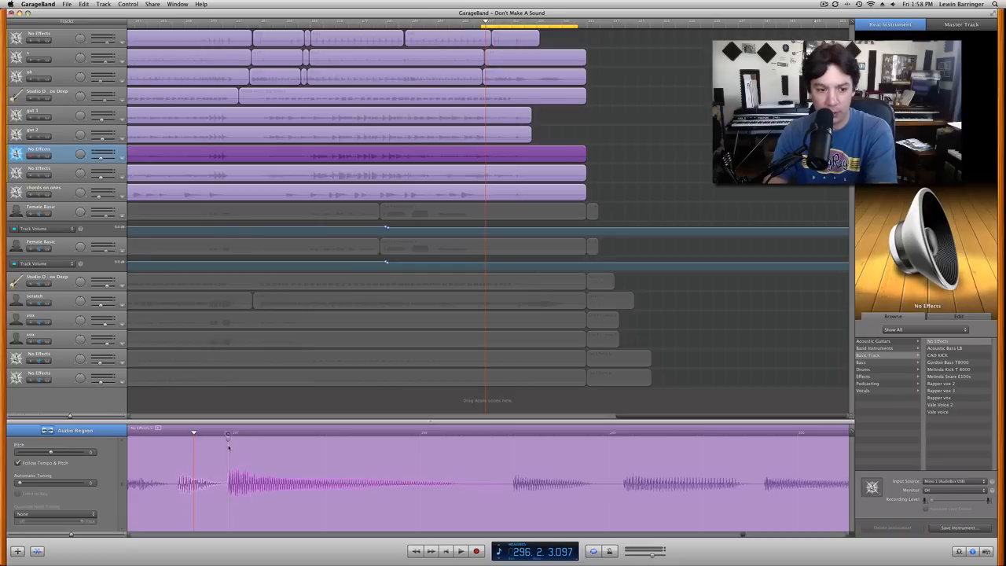
pyautogui.moveTo(228, 439); pyautogui.dragTo(194, 438)
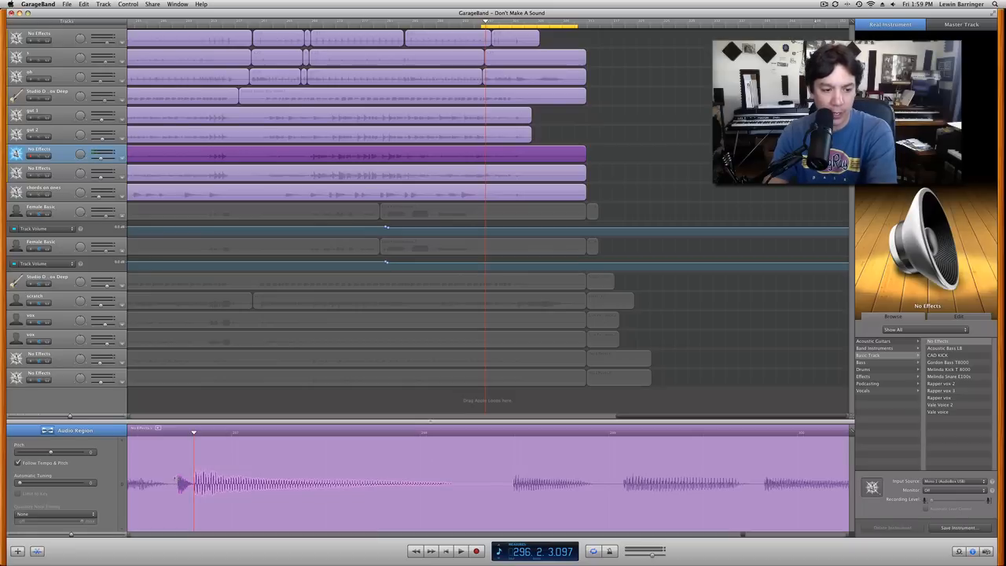
# Step: Split that No Effects region at 296.2.3.077 and trim the end of its first part to cut the stray note before the hit
pyautogui.click(167, 433)
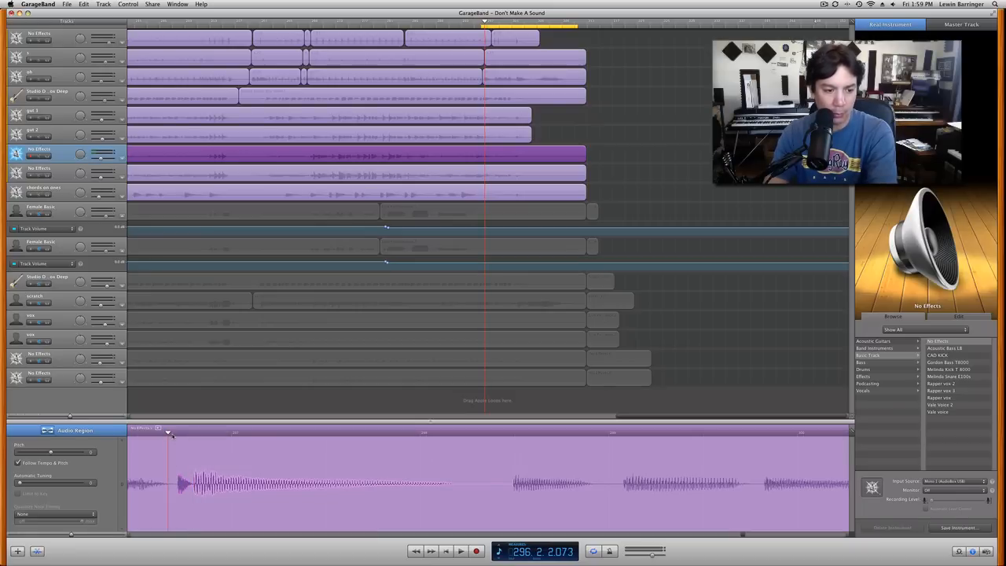
pyautogui.moveTo(168, 434); pyautogui.dragTo(192, 434)
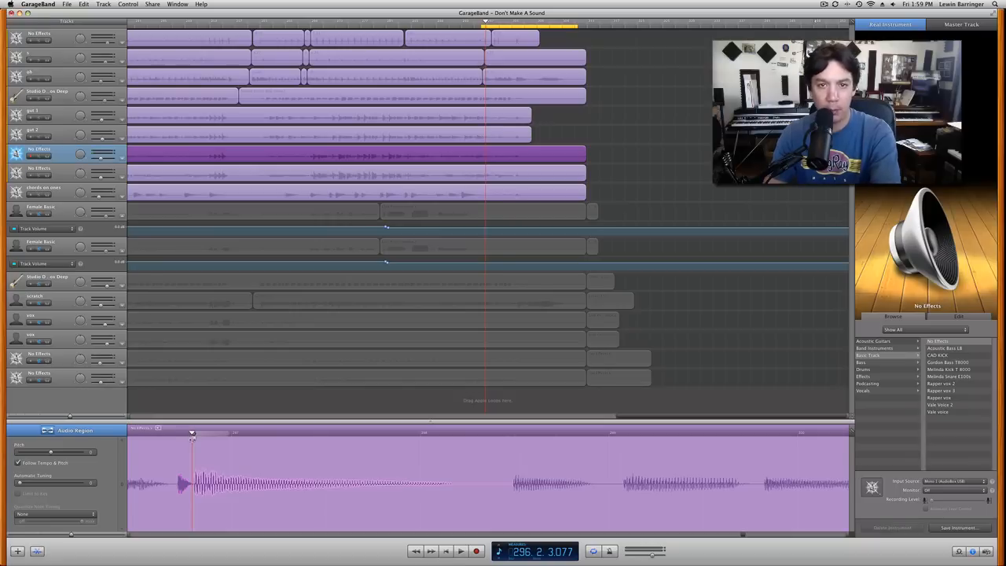
pyautogui.press('super+t')
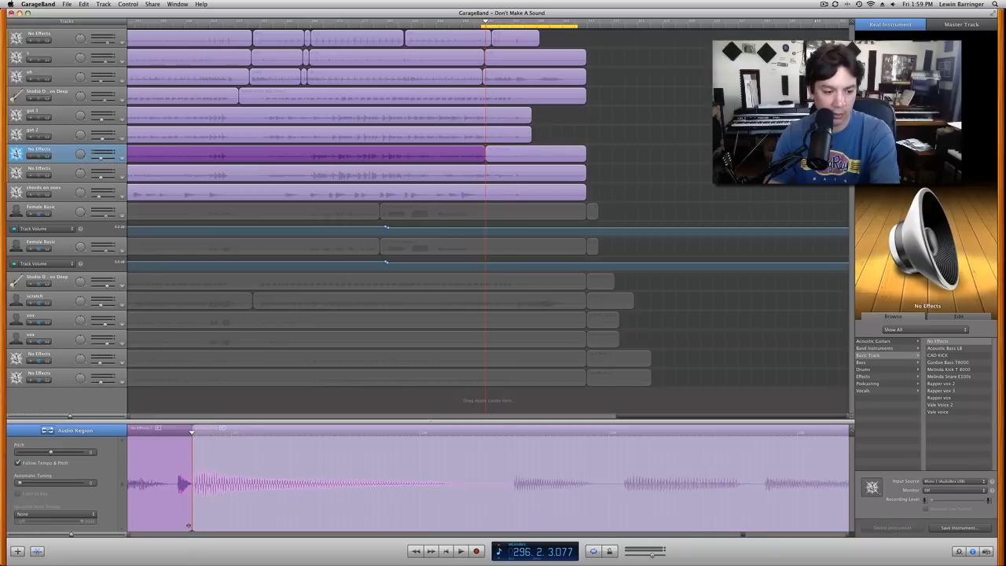
pyautogui.moveTo(189, 528); pyautogui.dragTo(175, 527)
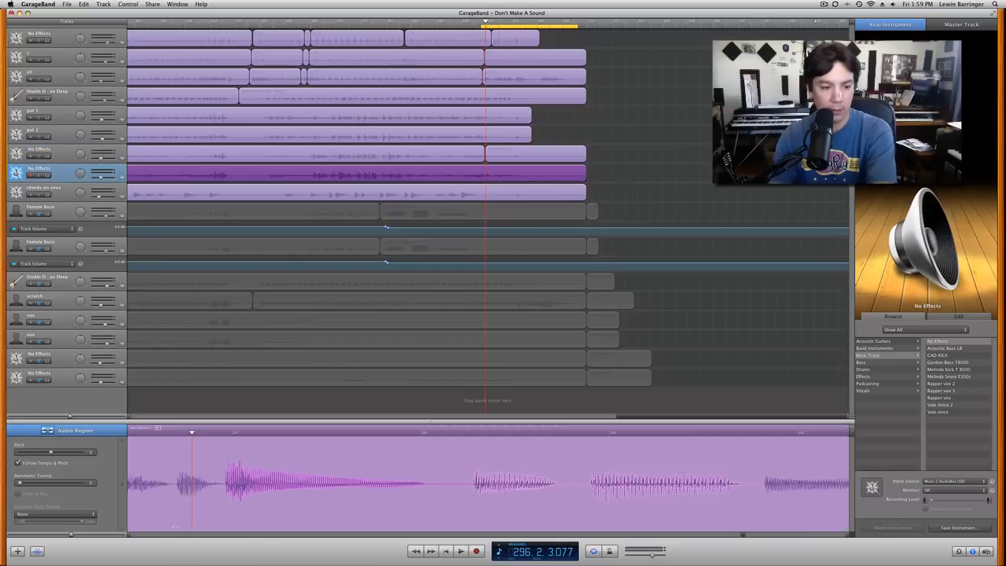
# Step: Shift the late note in the No Effects track directly above chords on ones earlier onto the playhead at 296.2.3.077
pyautogui.press('Down')
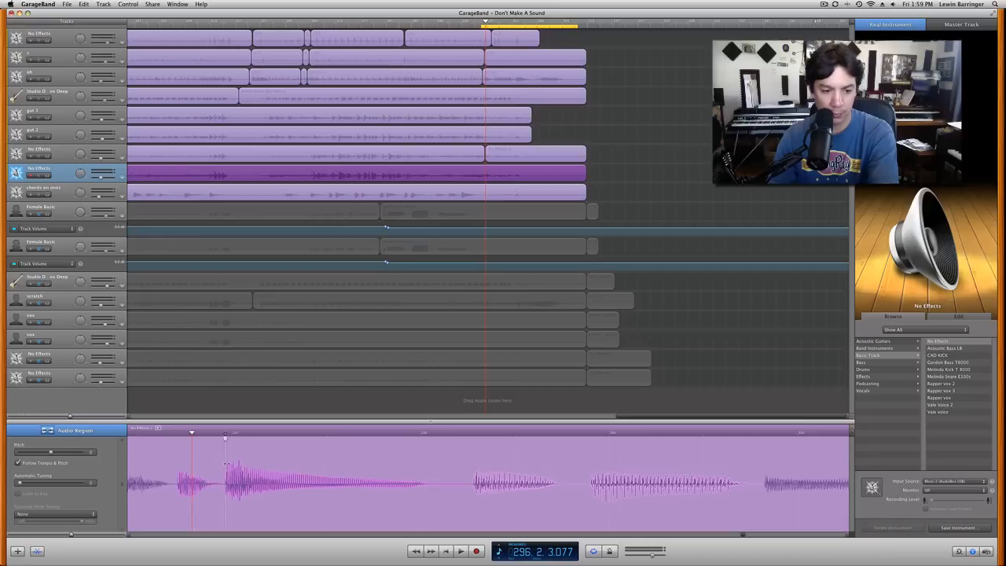
pyautogui.moveTo(225, 437); pyautogui.dragTo(191, 441)
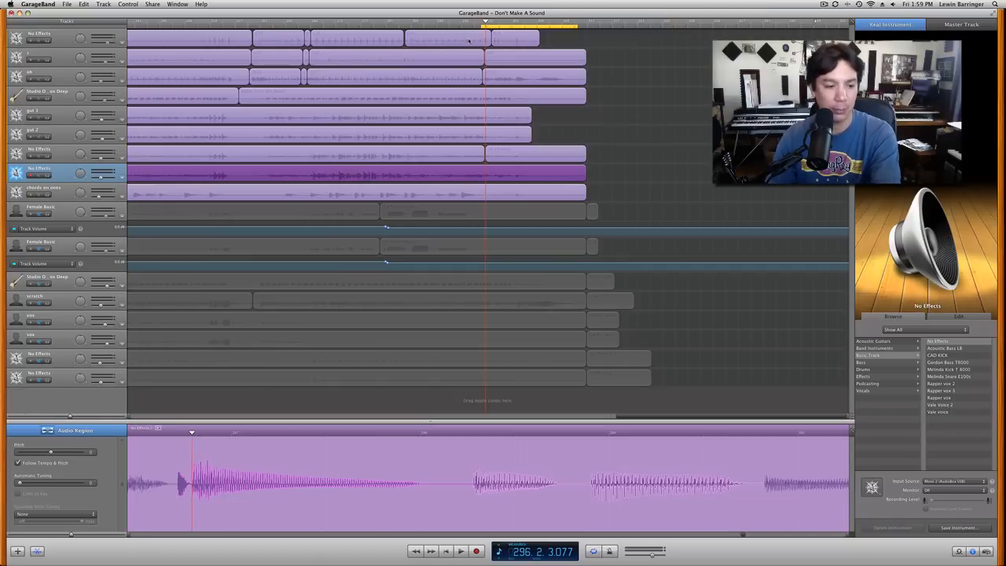
# Step: Realign the playhead with the top track's hit at 296.2.3.097 and shift the late chords on ones note onto it
pyautogui.click(469, 41)
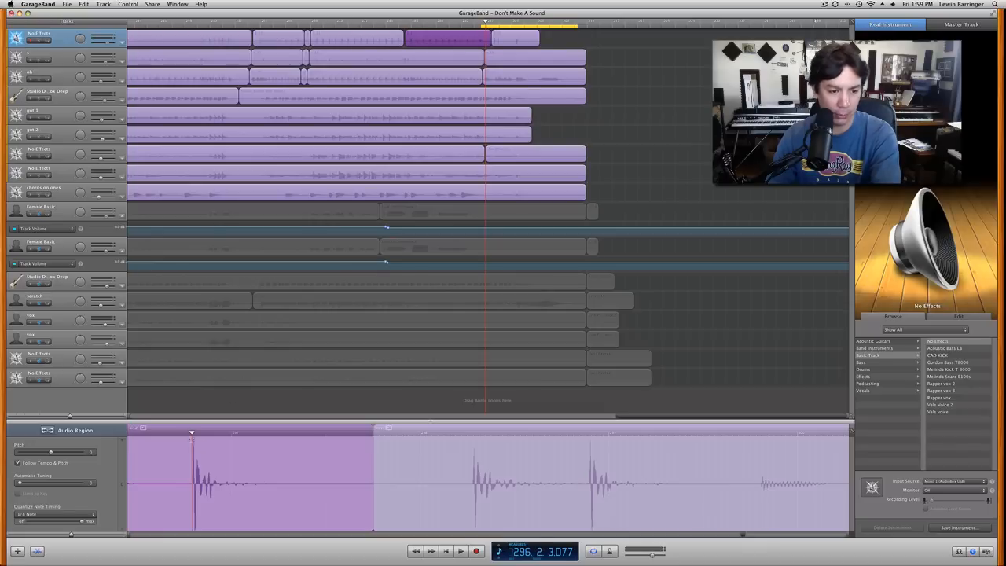
pyautogui.moveTo(192, 433); pyautogui.dragTo(194, 434)
pyautogui.click(488, 134)
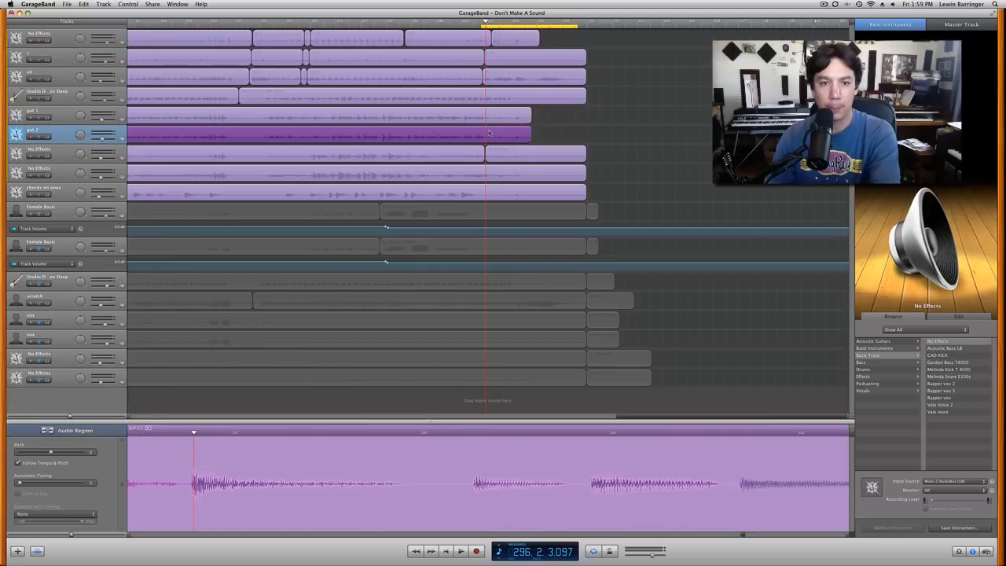
pyautogui.press('Down')
pyautogui.press('Down')
pyautogui.press('Down')
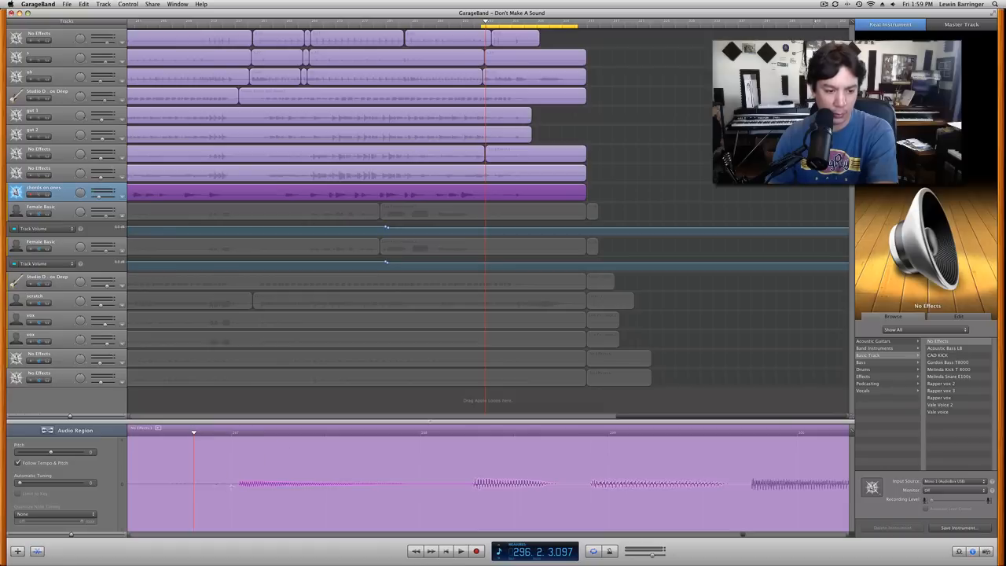
pyautogui.moveTo(238, 482); pyautogui.dragTo(192, 483)
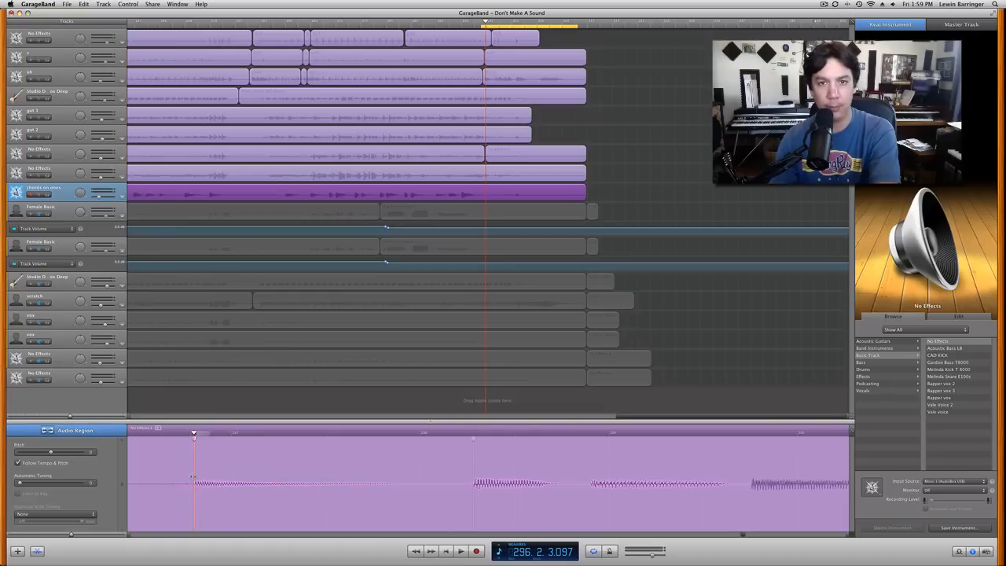
# Step: Play the ending from the aligned hit and replay it to check the timing across the tracks
pyautogui.press('space')
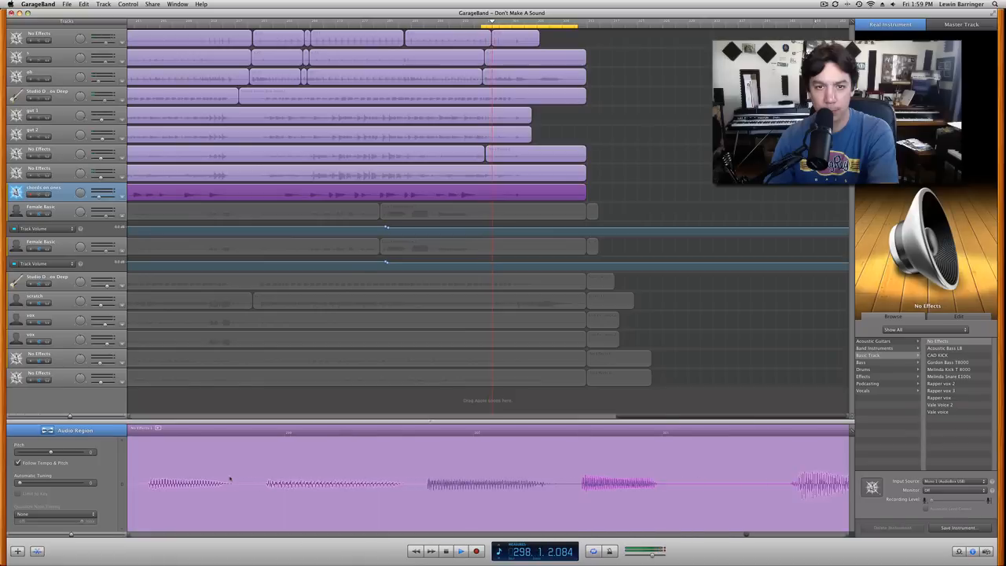
pyautogui.press('space')
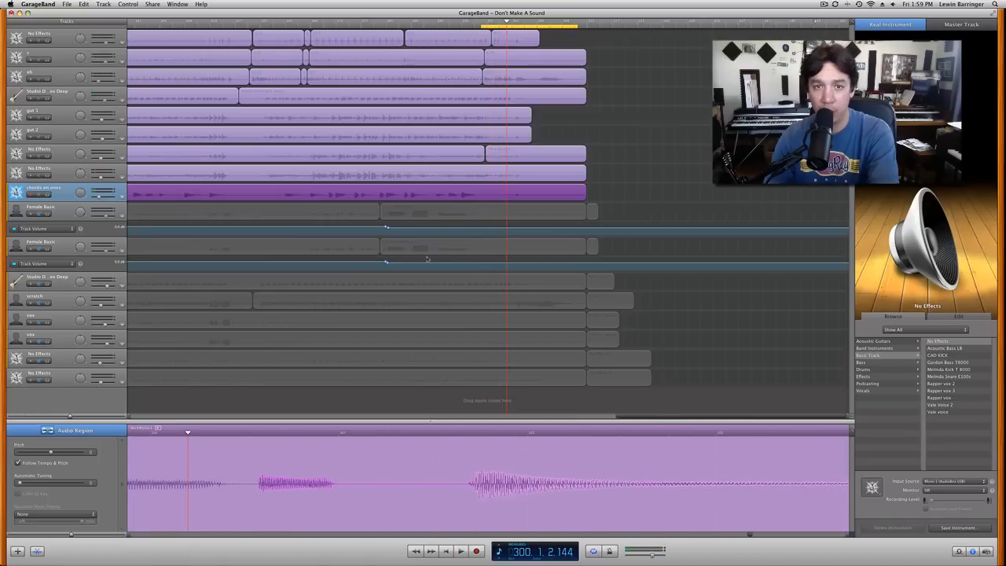
pyautogui.press('space')
pyautogui.press('Left')
pyautogui.press('Left')
pyautogui.press('Left')
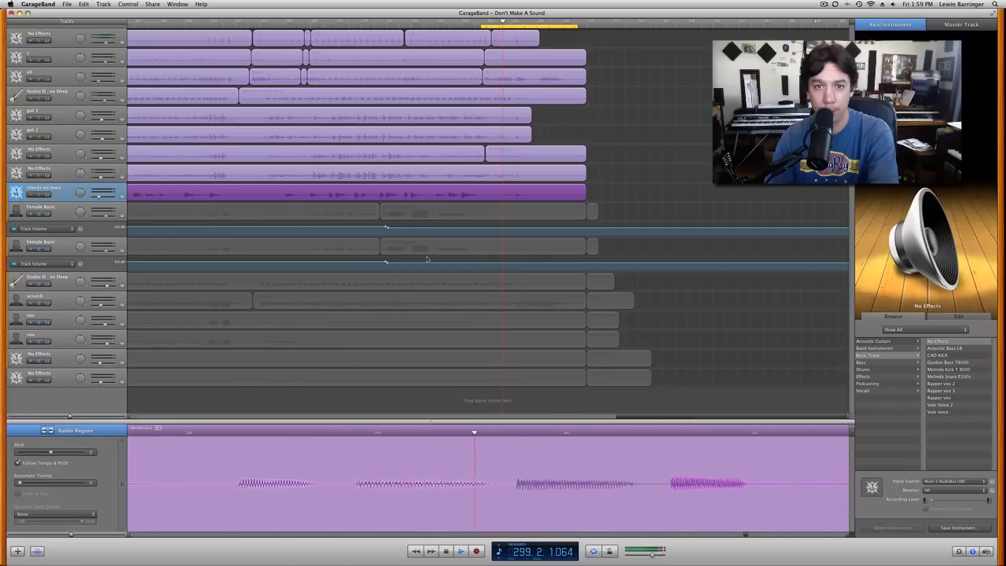
# Step: Set the playhead on the attack of the final hit in the top track's last region, at 301.2.3.105
pyautogui.click(517, 20)
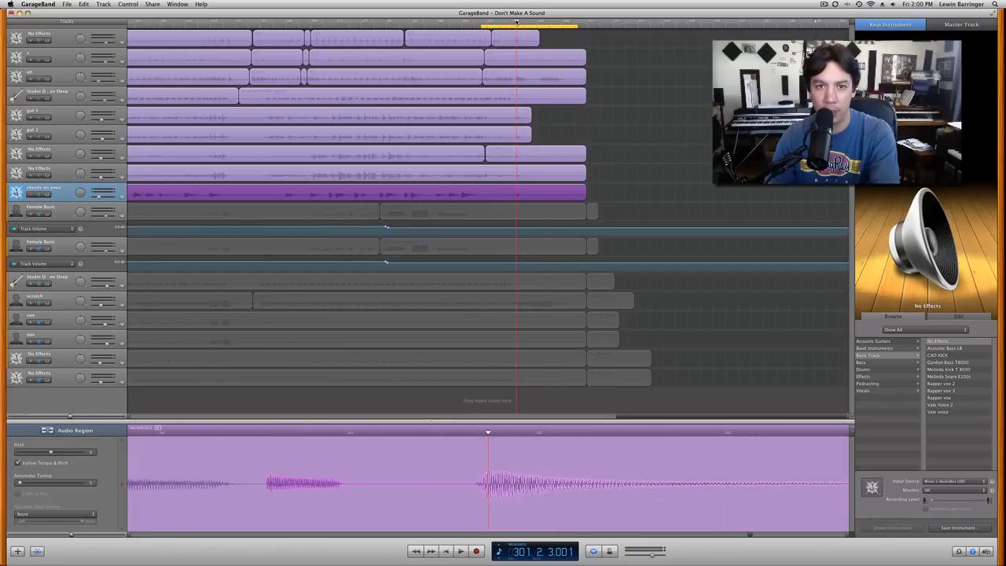
pyautogui.click(529, 41)
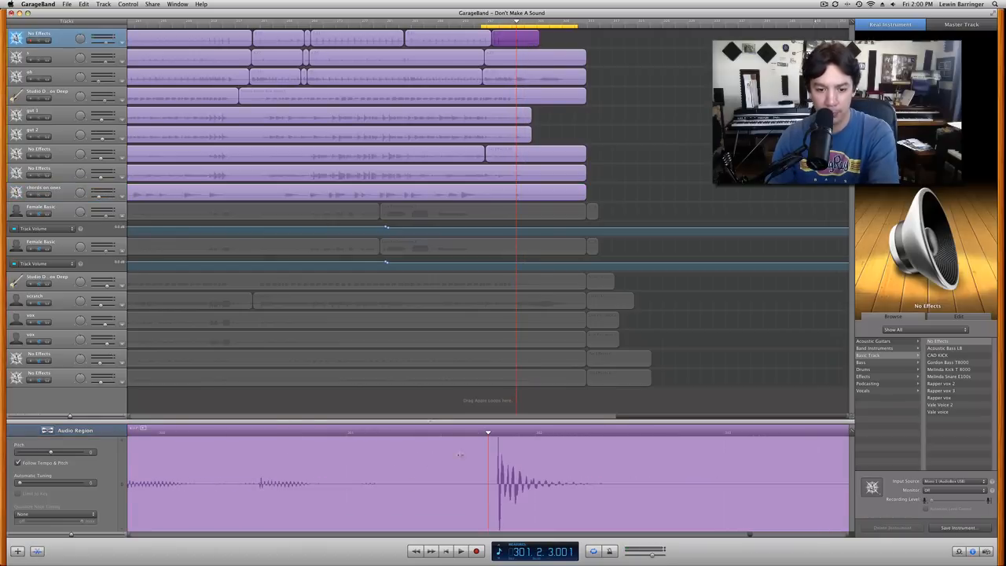
pyautogui.moveTo(487, 432); pyautogui.dragTo(498, 434)
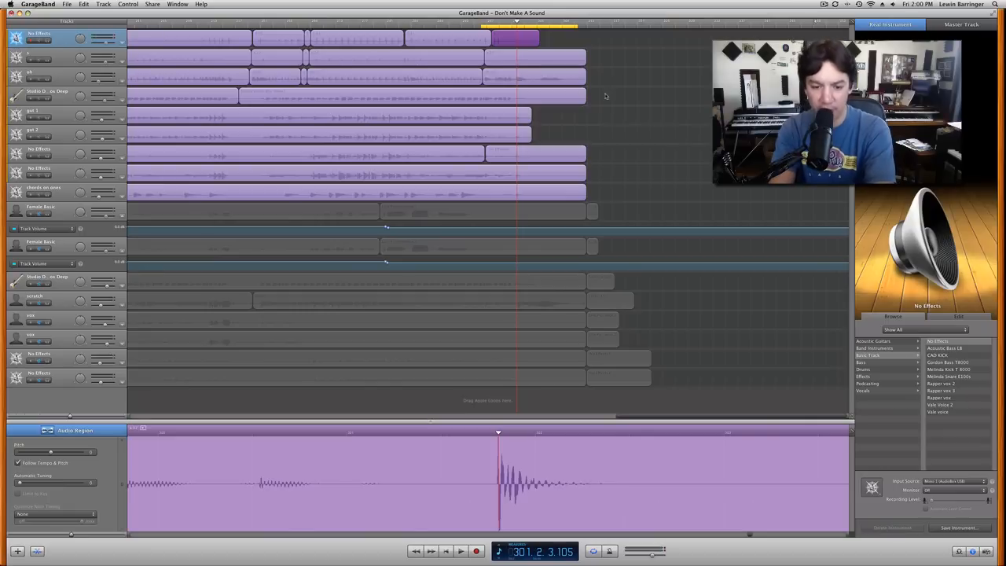
# Step: Shift the final hit in the second track's last region earlier onto the playhead at 301.2.3.105
pyautogui.press('Down')
pyautogui.press('Down')
pyautogui.press('Up')
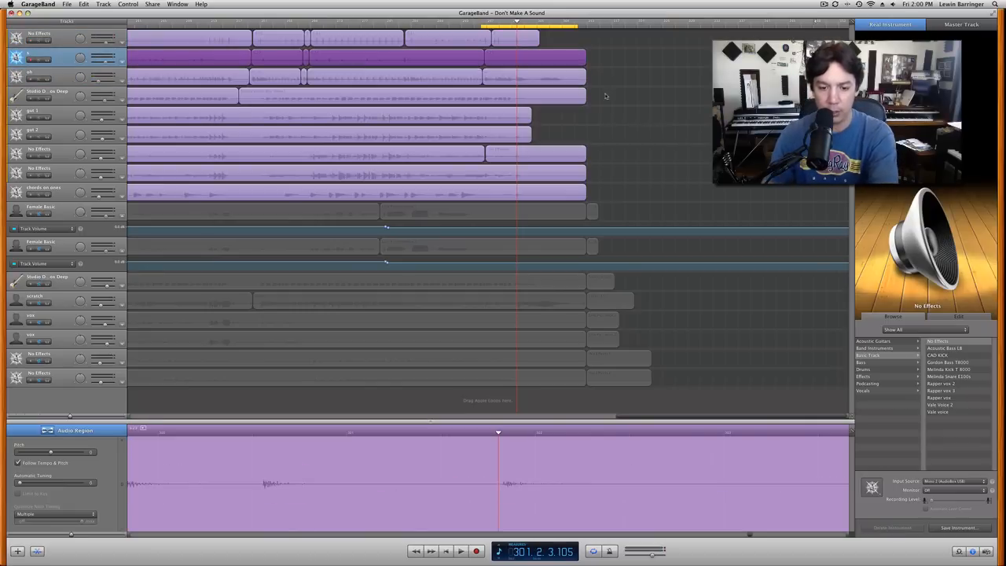
pyautogui.click(504, 437)
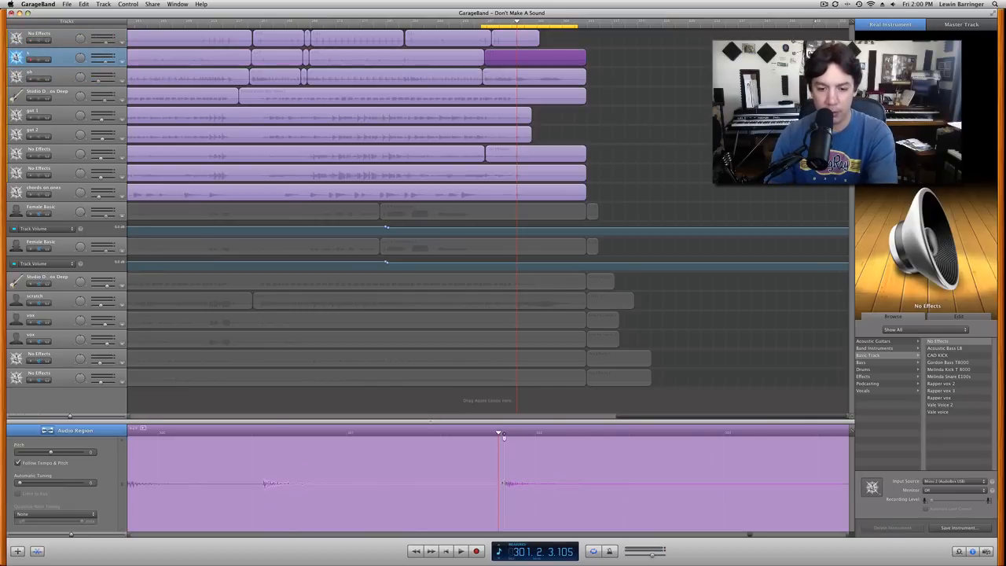
pyautogui.moveTo(504, 438); pyautogui.dragTo(498, 439)
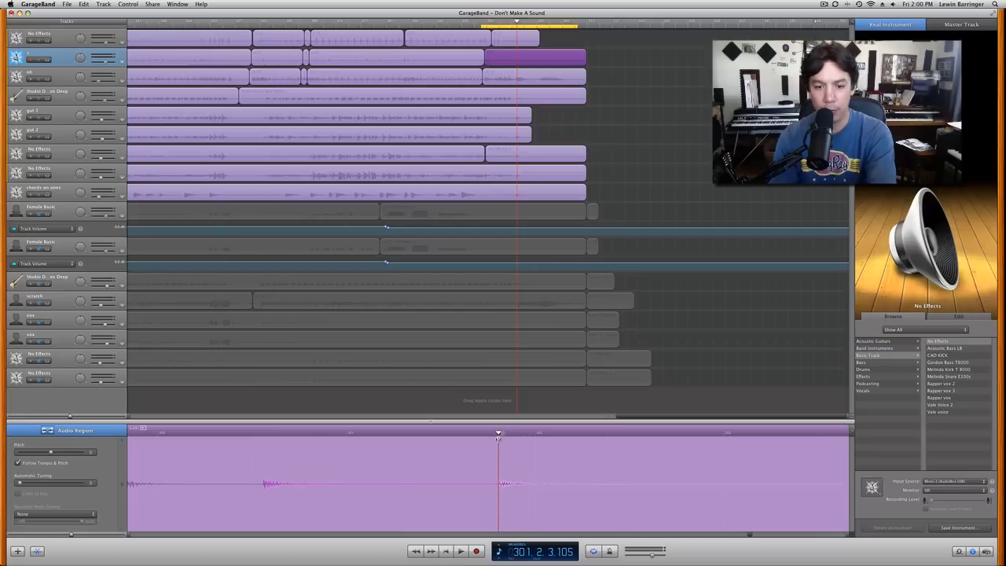
# Step: Shift the final bass hit in the Studio Direct Box Deep track later onto the playhead at 301.2.3.105
pyautogui.press('Down')
pyautogui.press('Down')
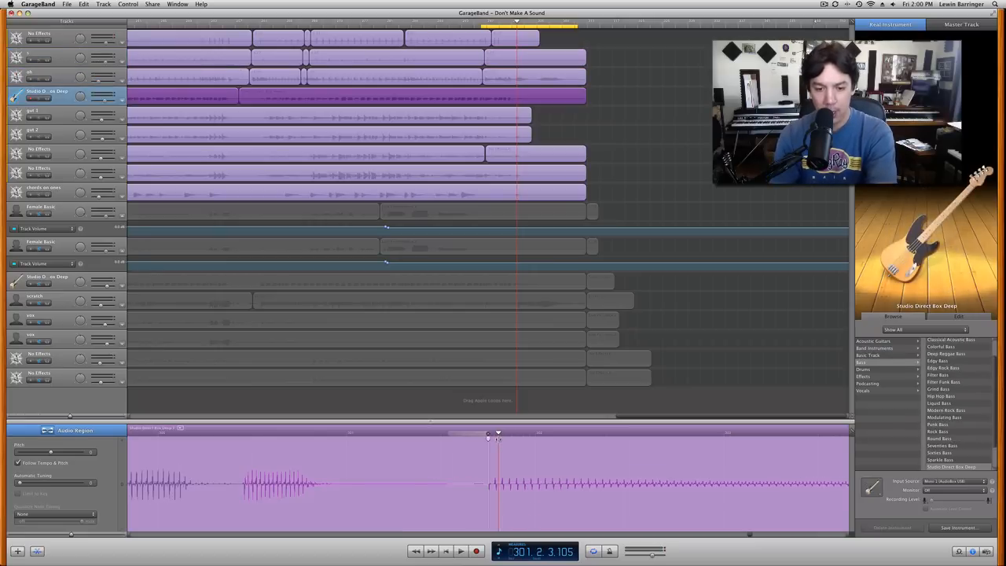
pyautogui.press('Down')
pyautogui.press('Up')
pyautogui.moveTo(483, 440); pyautogui.dragTo(498, 436)
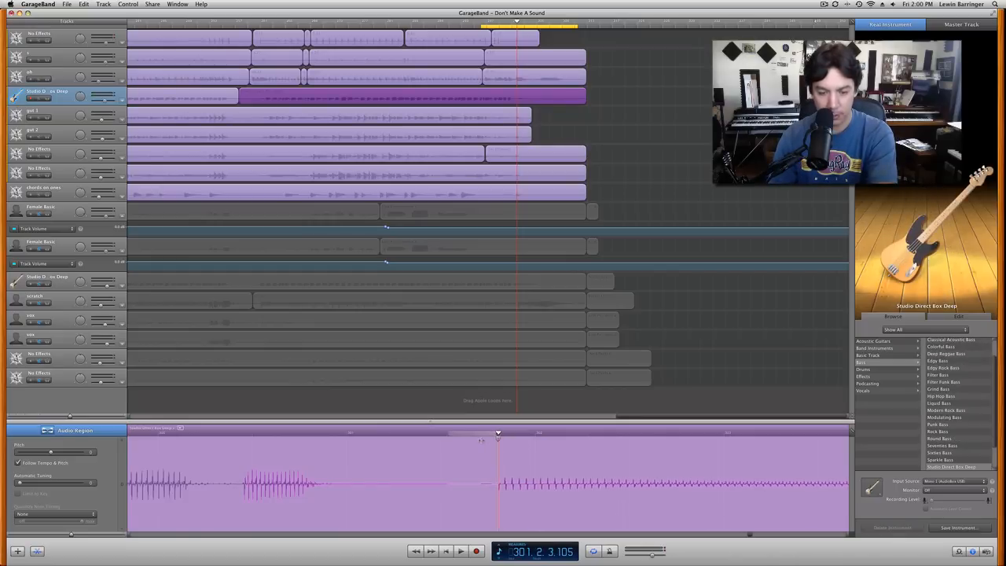
# Step: Shift the final hits in the two tracks directly below the bass later onto the playhead at 301.2.3.105
pyautogui.press('Down')
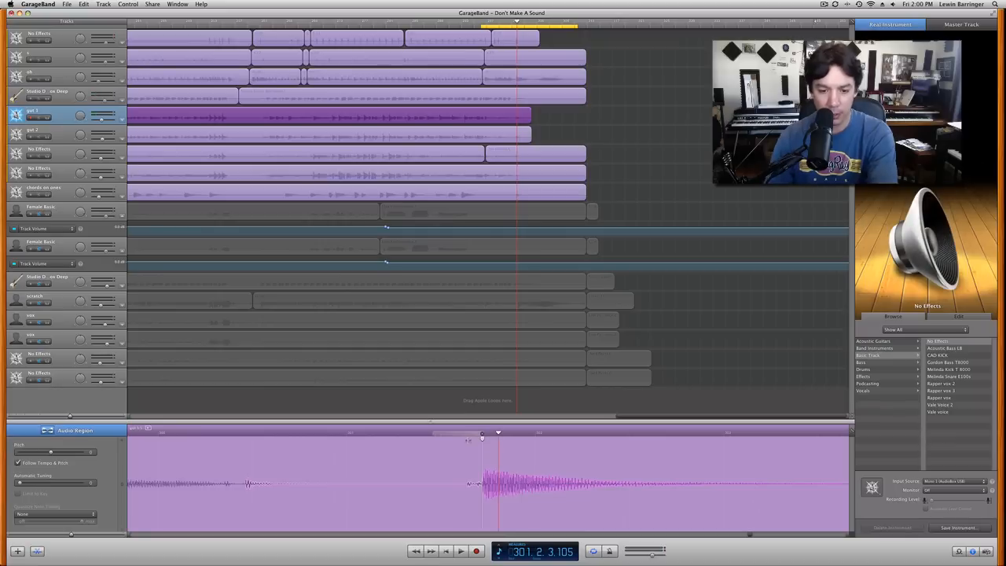
pyautogui.moveTo(482, 439); pyautogui.dragTo(498, 439)
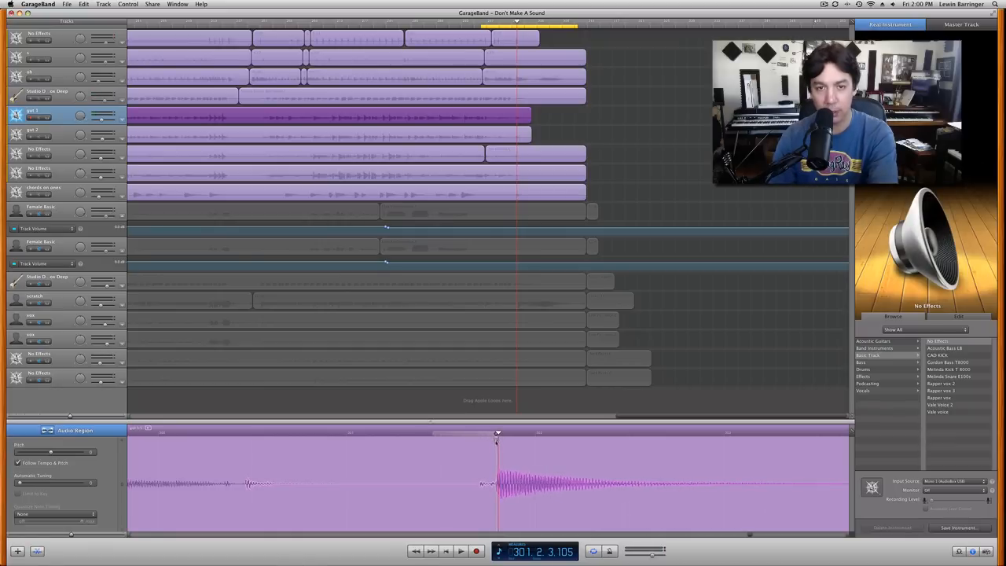
pyautogui.press('Down')
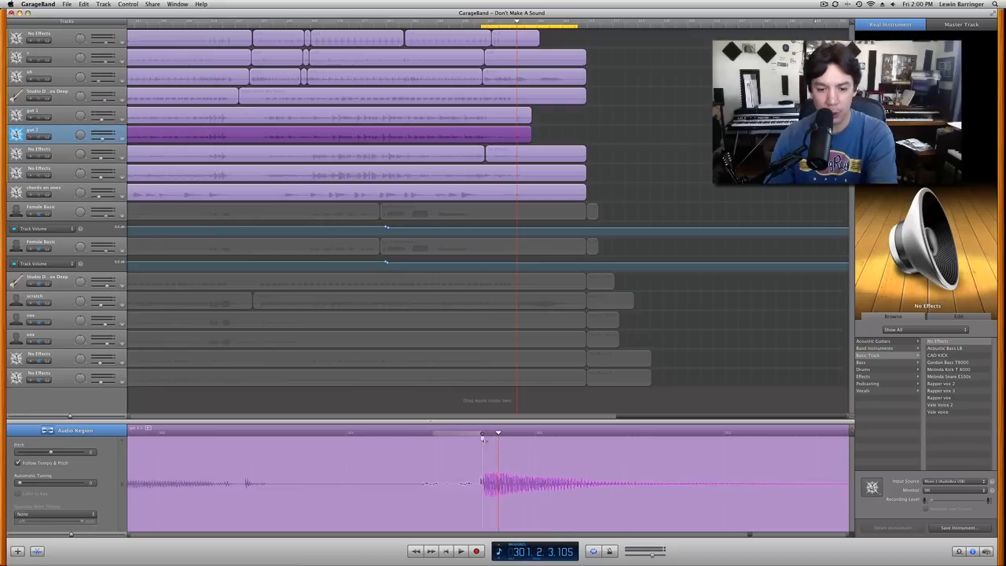
pyautogui.moveTo(483, 438); pyautogui.dragTo(498, 434)
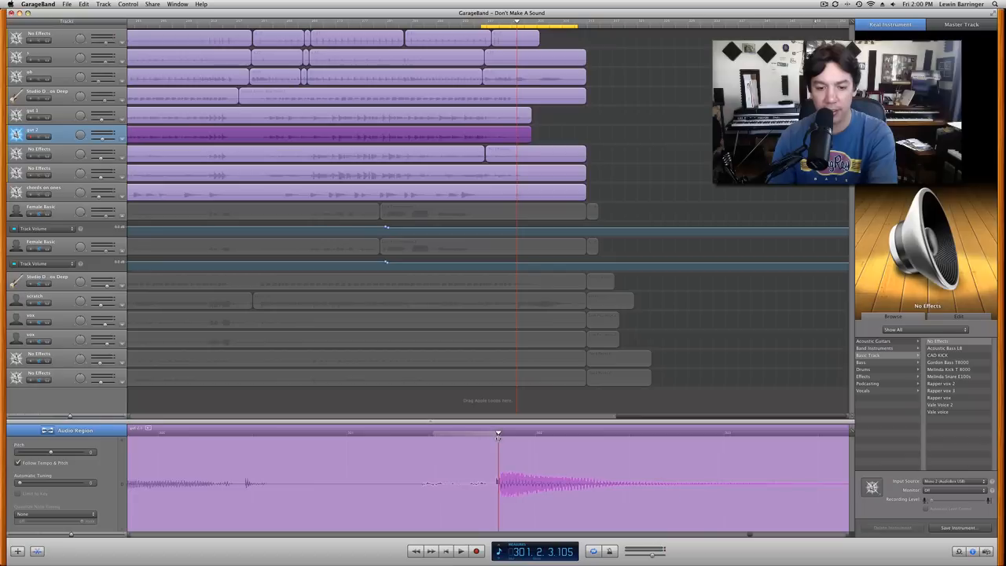
# Step: Move the swelling final hit in the seventh track's last region later, so its attack starts just ahead of the playhead
pyautogui.press('Down')
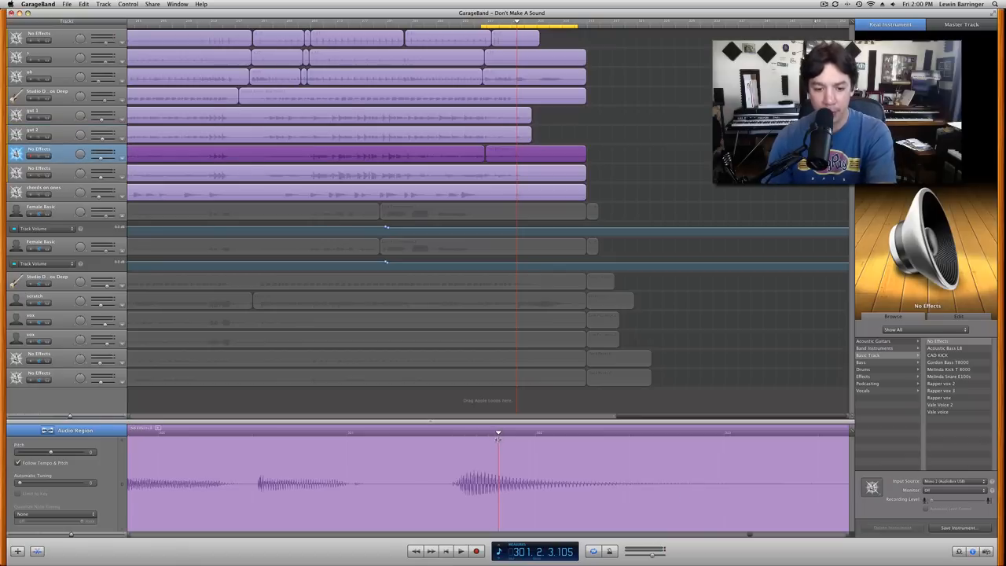
pyautogui.click(454, 469)
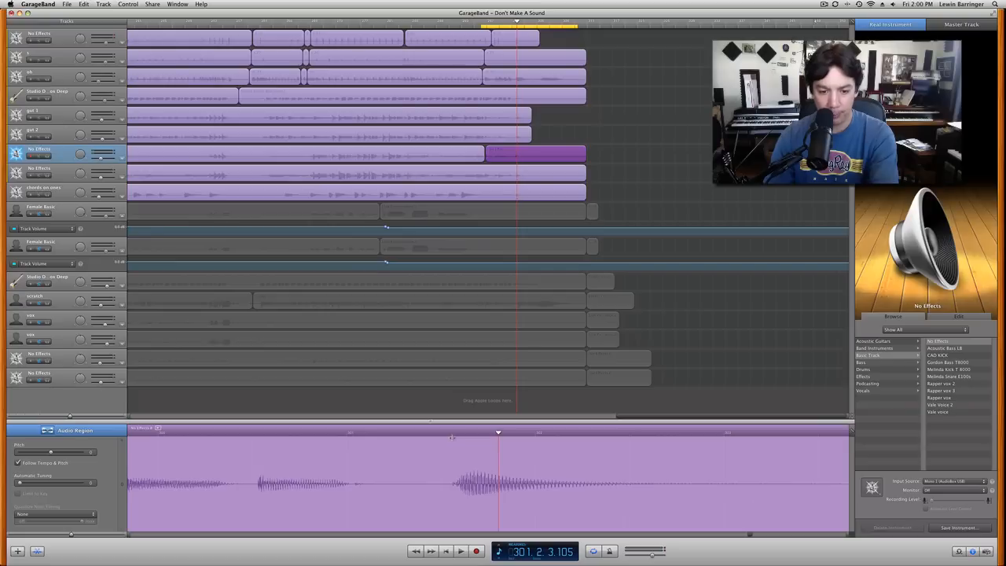
pyautogui.moveTo(452, 437)
pyautogui.mouseDown()
pyautogui.moveTo(494, 438)
pyautogui.moveTo(474, 438)
pyautogui.mouseUp()
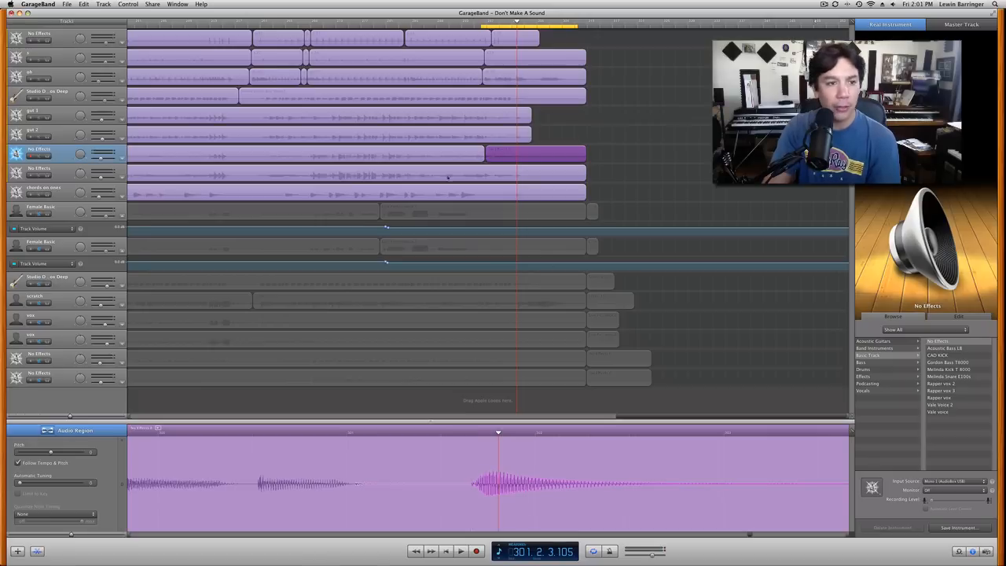
# Step: Solo the seventh track, play its final hit to check the swell, and turn the solo off
pyautogui.click(47, 156)
pyautogui.press('space')
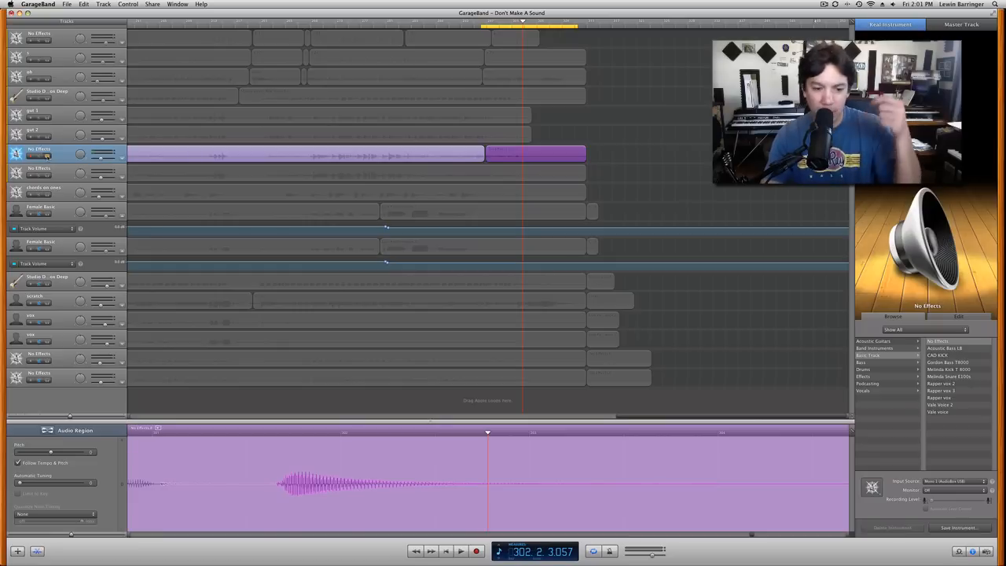
pyautogui.press('s')
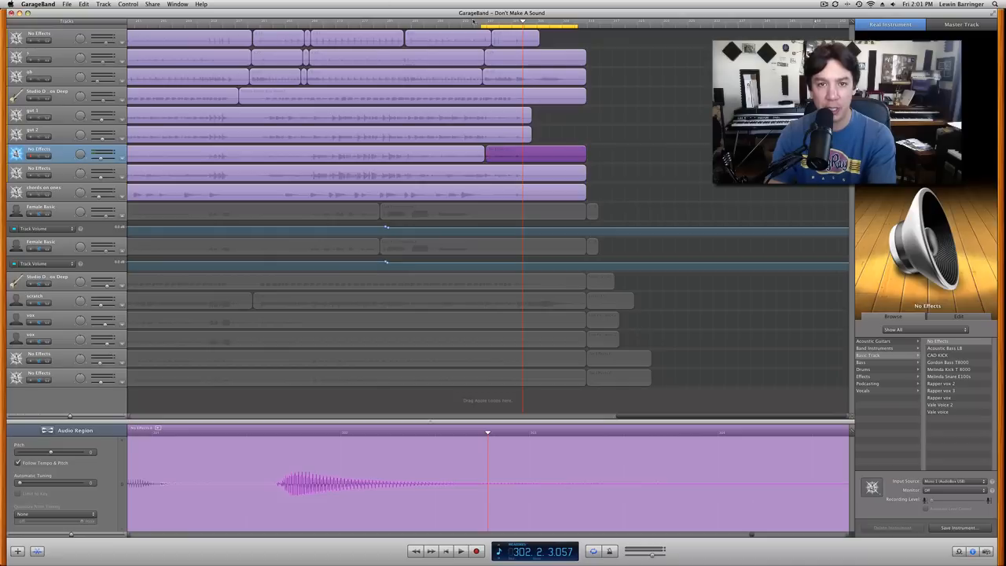
# Step: Set the playhead on the attack of the top track's final hit at 301.2.3.101
pyautogui.click(517, 22)
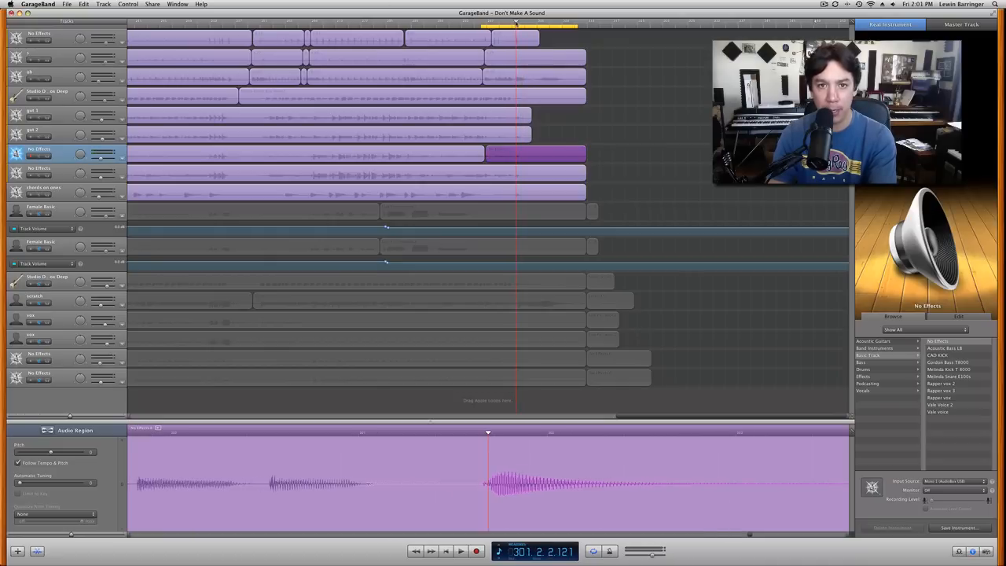
pyautogui.click(534, 43)
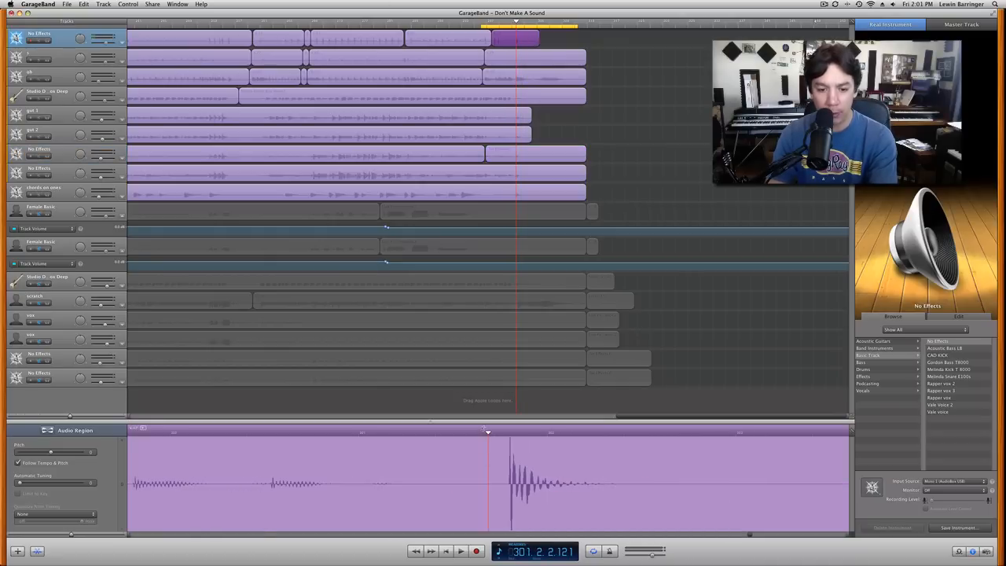
pyautogui.moveTo(487, 431); pyautogui.dragTo(511, 433)
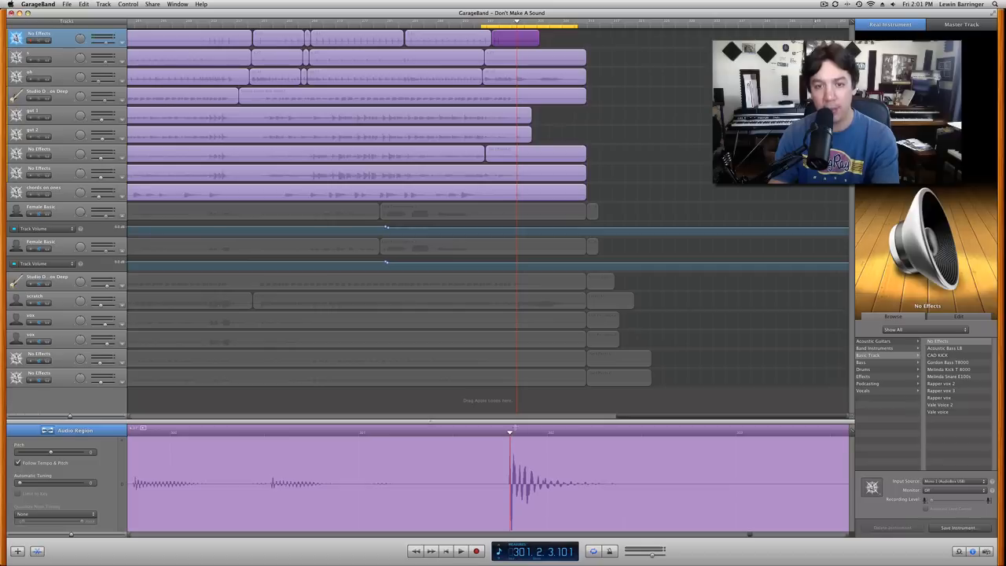
# Step: Nudge the final hits in the seventh and eighth tracks slightly later, keeping their attacks just ahead of the playhead
pyautogui.click(527, 161)
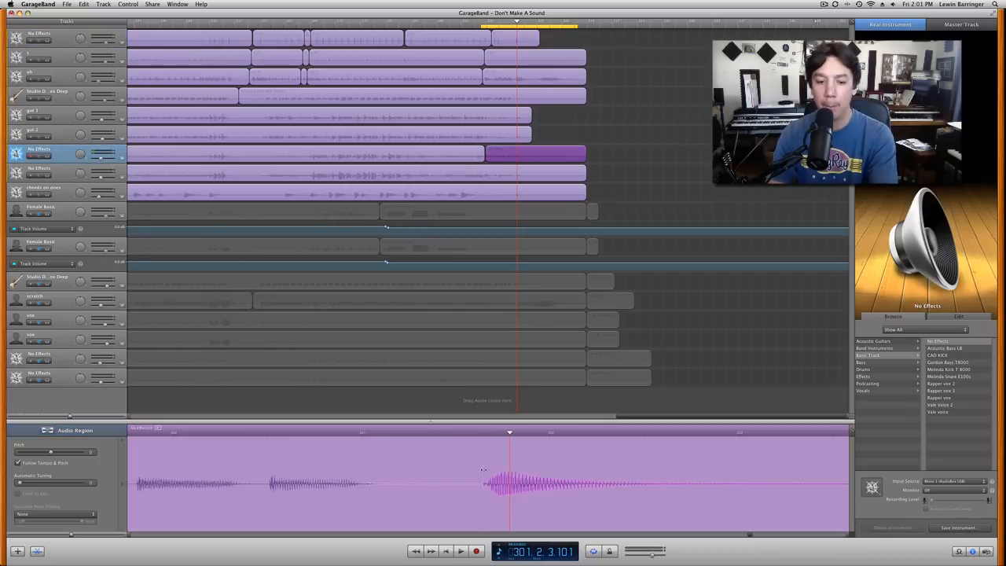
pyautogui.moveTo(482, 439); pyautogui.dragTo(490, 438)
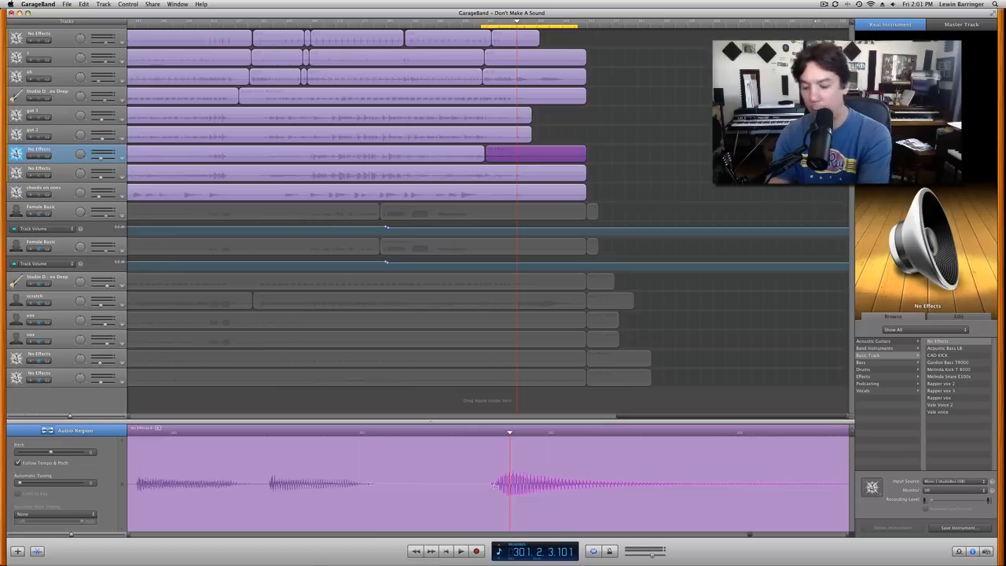
pyautogui.click(354, 173)
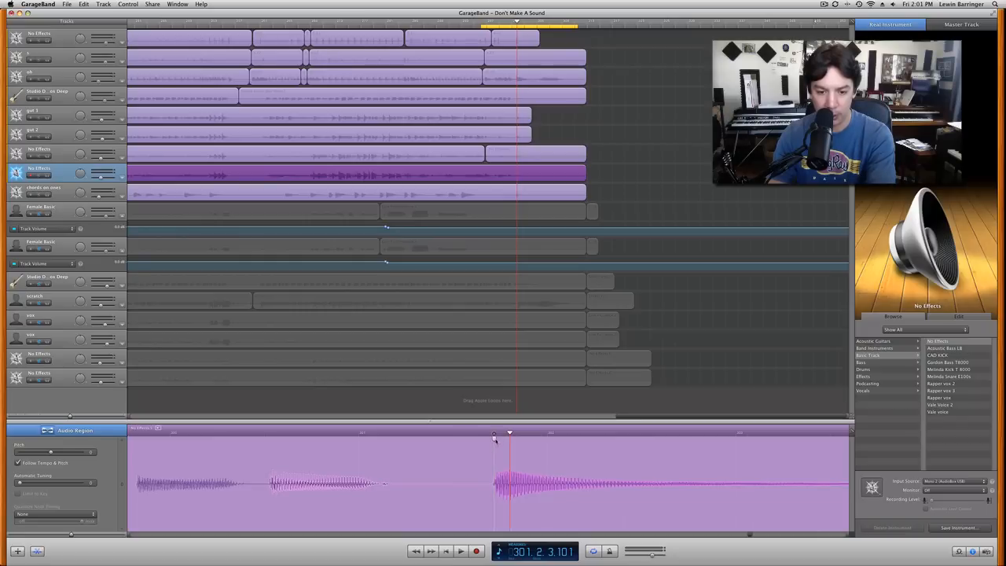
pyautogui.moveTo(494, 439); pyautogui.dragTo(499, 441)
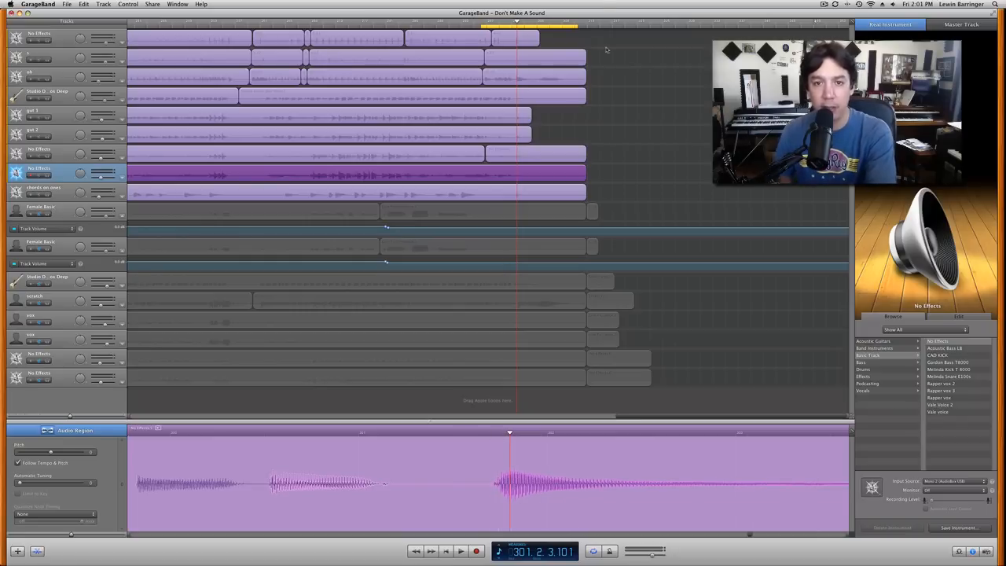
# Step: Play the ending across all tracks and examine the waveform of the final hit in the sixth track
pyautogui.press('space')
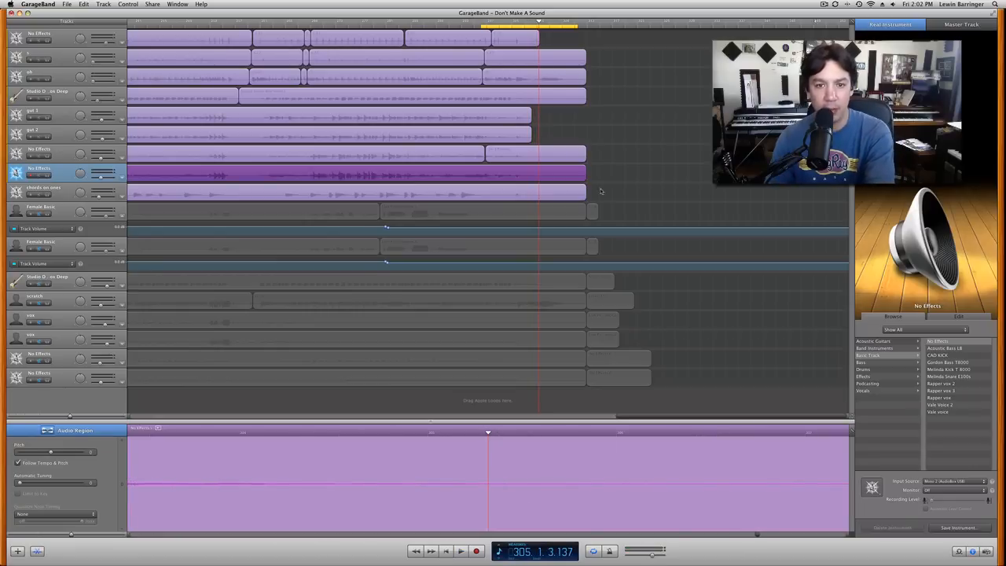
pyautogui.press('space')
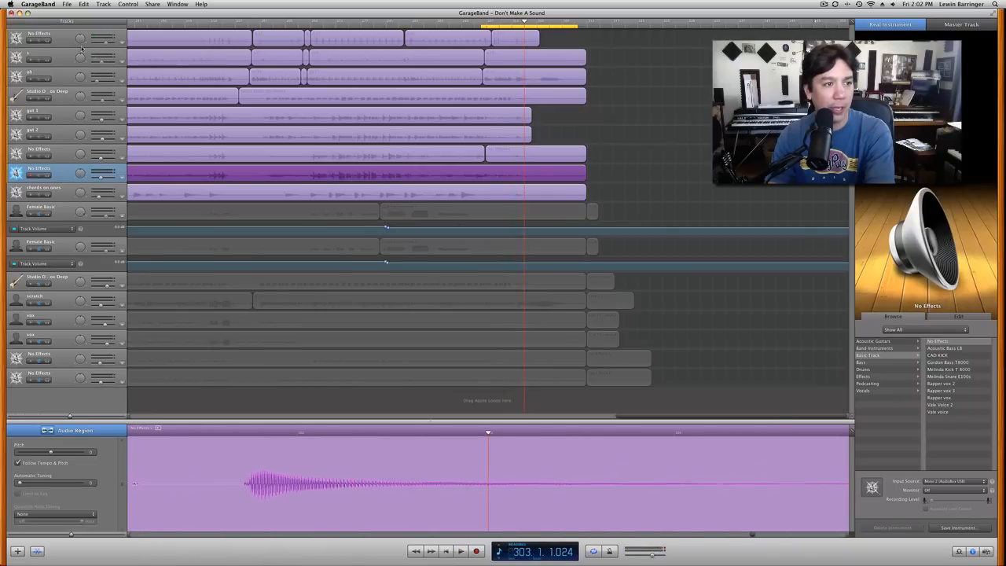
pyautogui.click(60, 134)
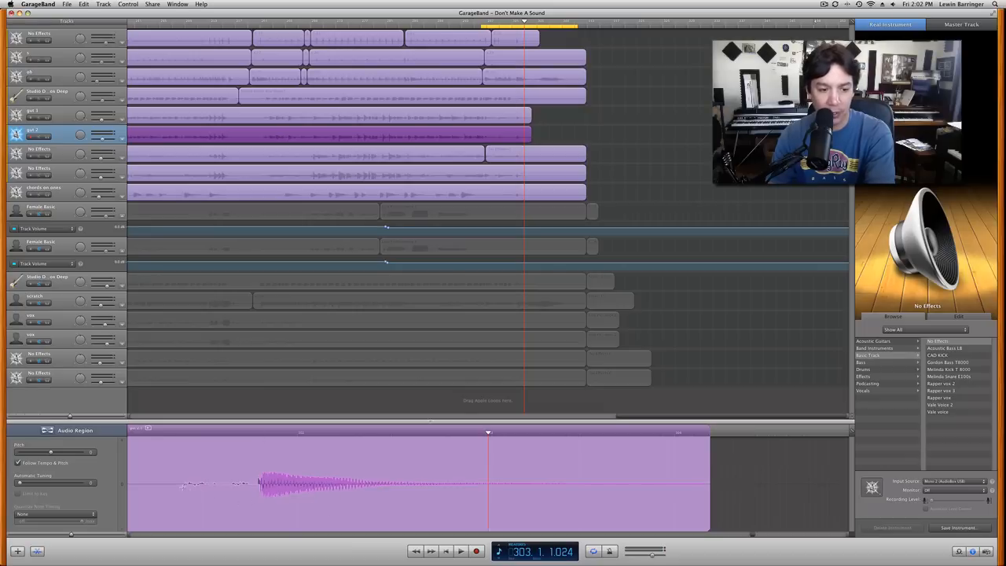
pyautogui.click(259, 483)
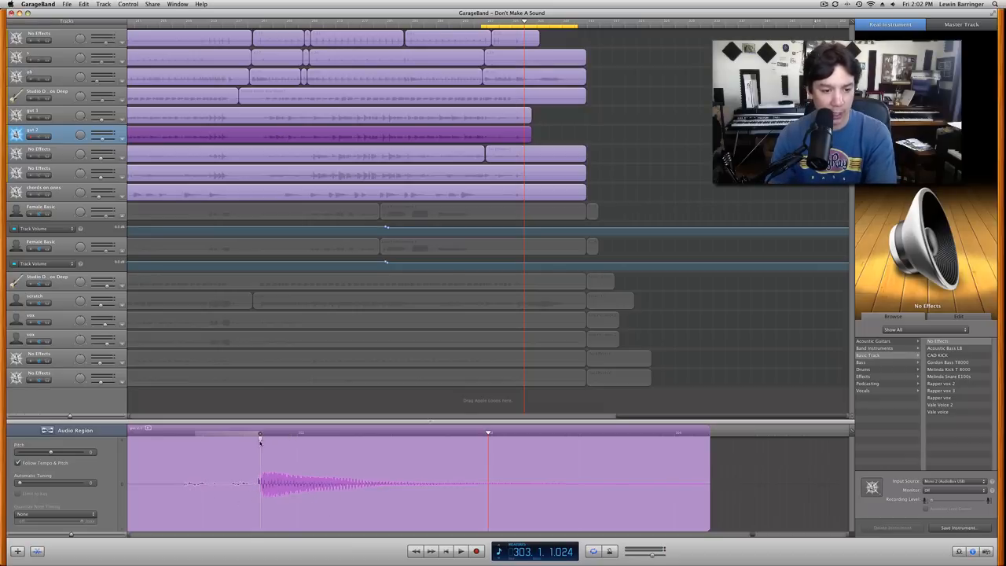
pyautogui.hscroll(-5, 359, 469)
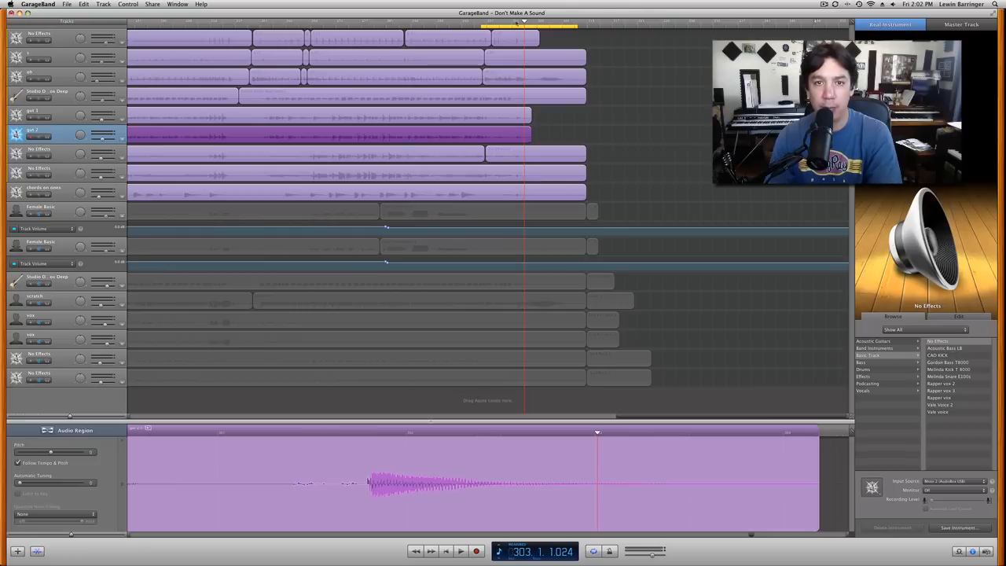
# Step: Place the playhead on the top track's final hit at 301.2.3.105 and compare the last hits of the seventh, eighth and chords on ones tracks
pyautogui.moveTo(519, 21); pyautogui.dragTo(516, 21)
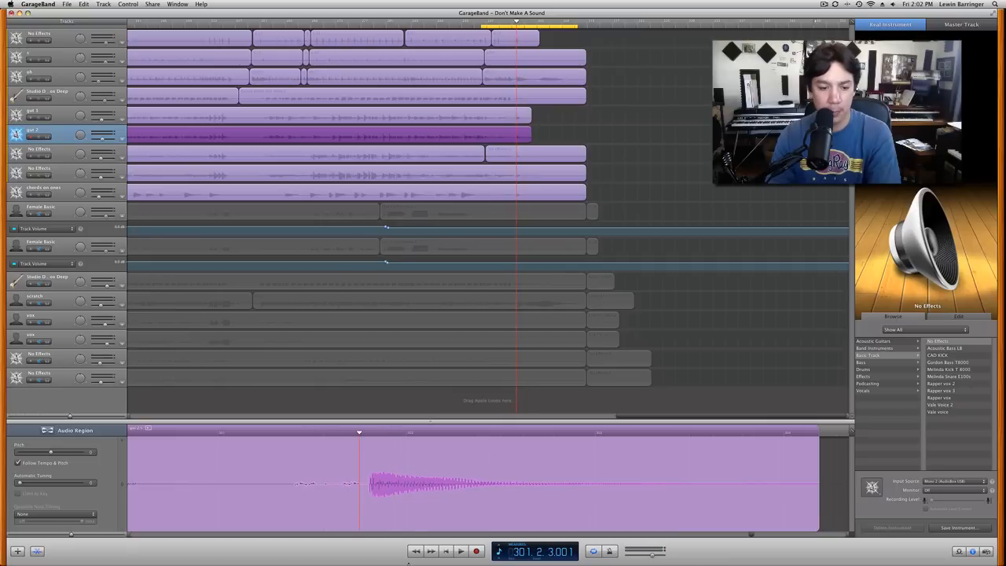
pyautogui.click(516, 38)
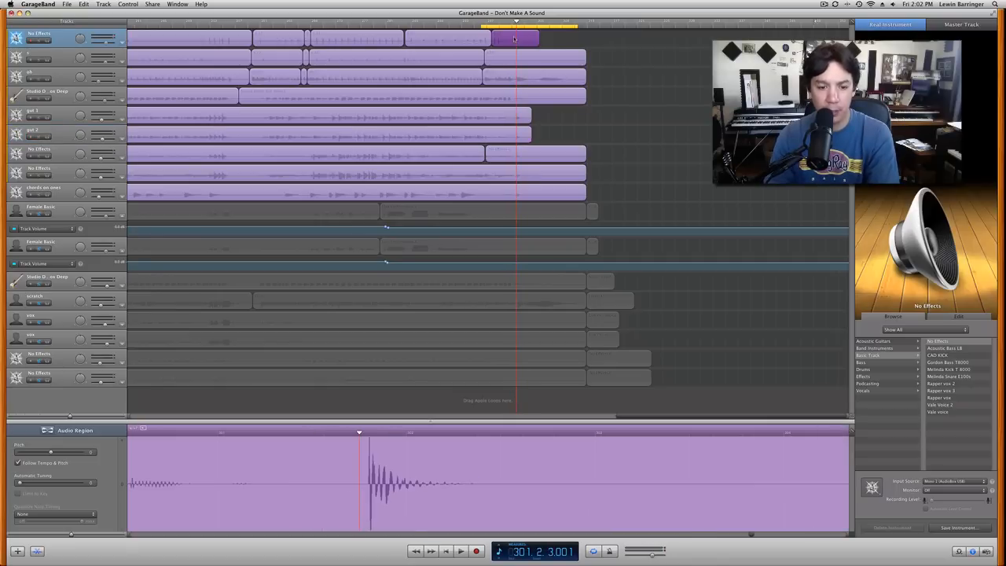
pyautogui.moveTo(360, 433); pyautogui.dragTo(370, 433)
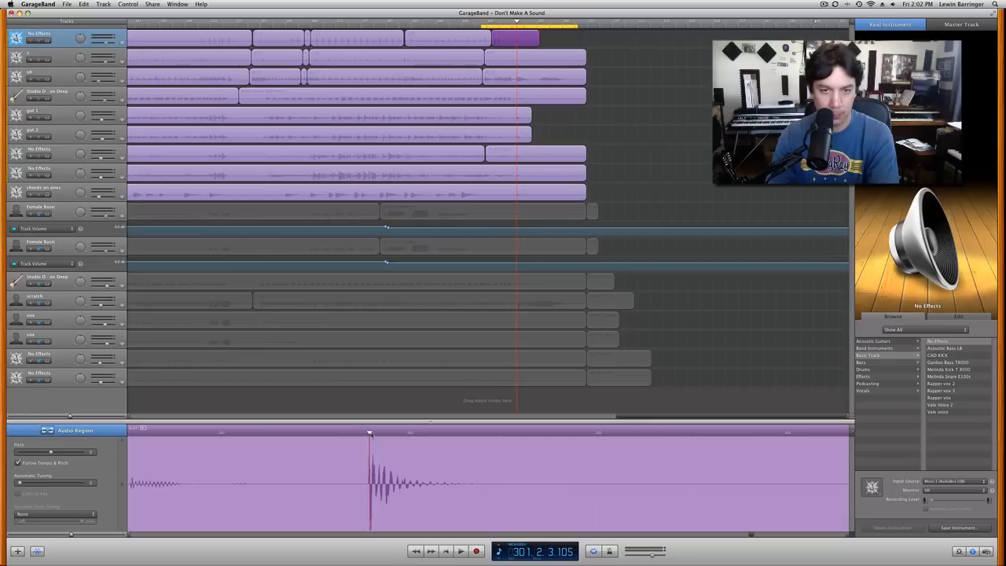
pyautogui.click(503, 170)
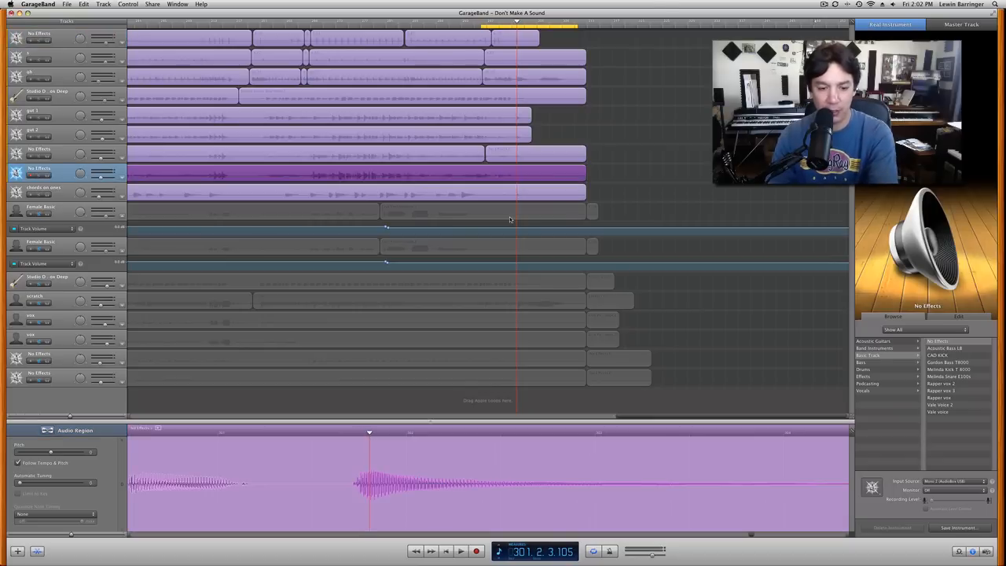
pyautogui.click(519, 195)
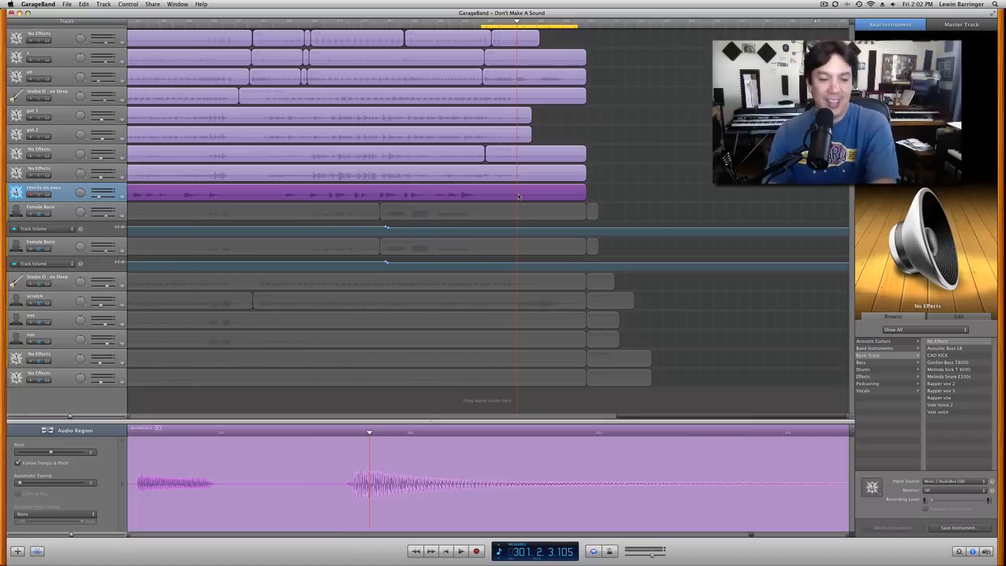
pyautogui.click(533, 158)
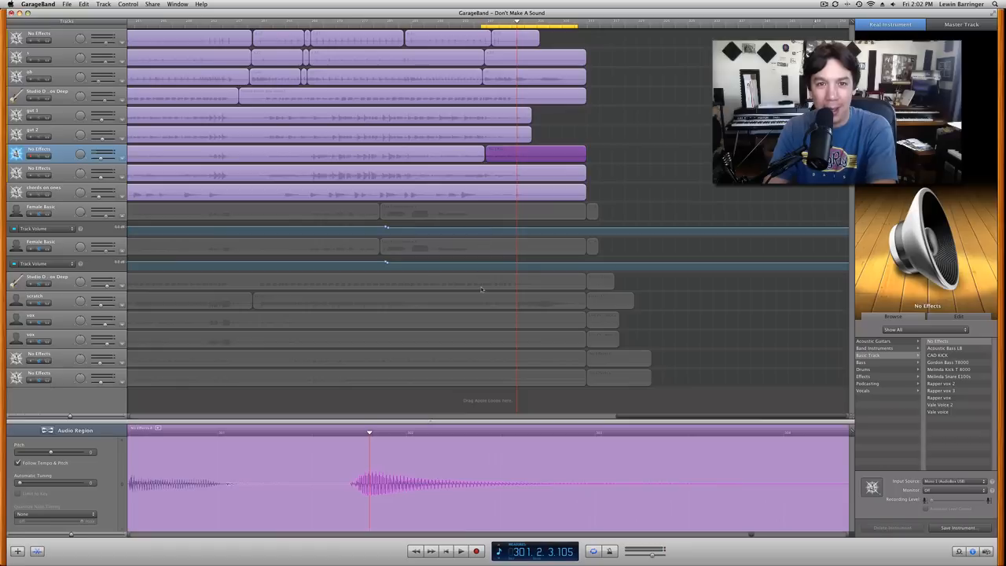
# Step: Replay the ending and return the playhead to the attack of the top track's final hit at 301.2.3.105
pyautogui.press('space')
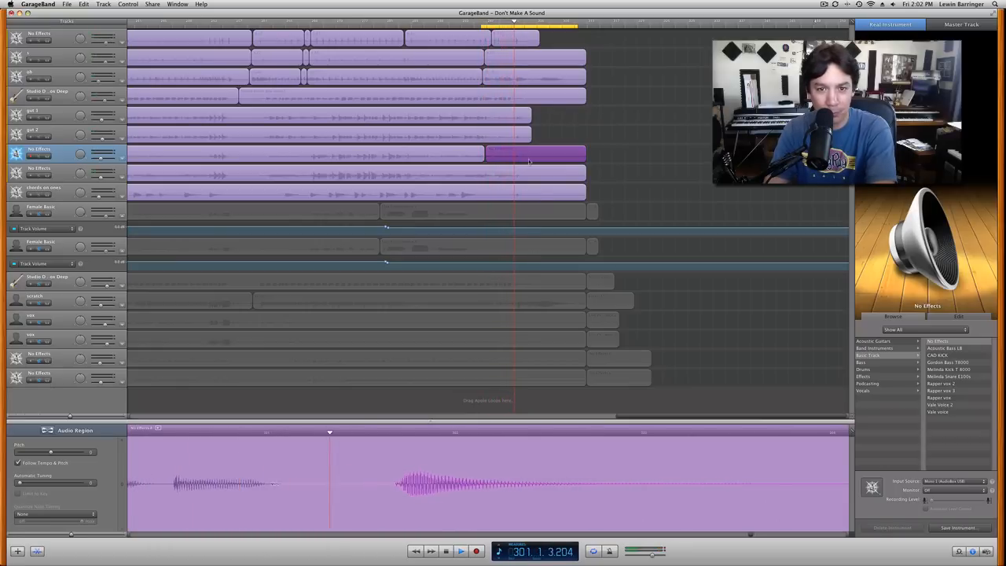
pyautogui.press('Up')
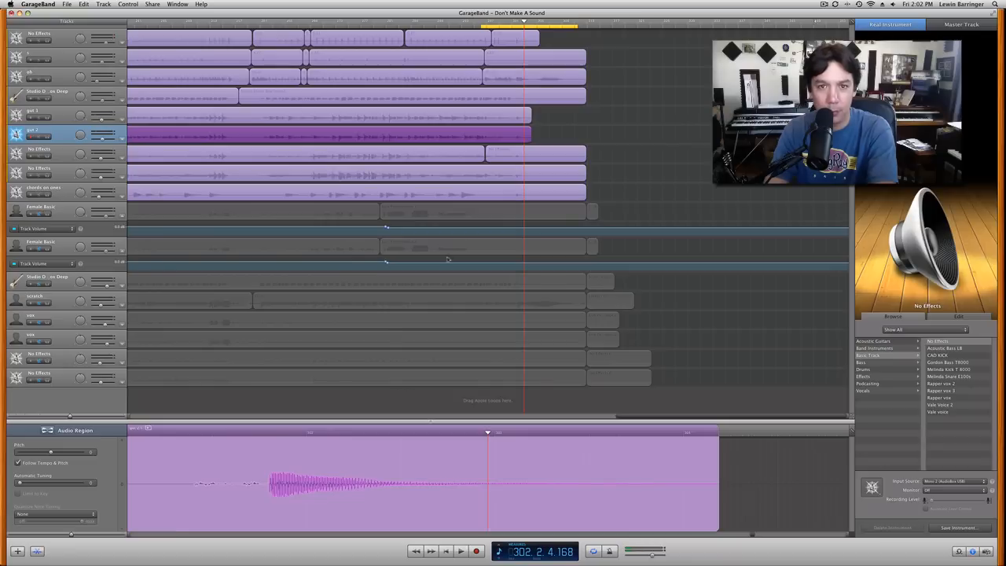
pyautogui.click(513, 41)
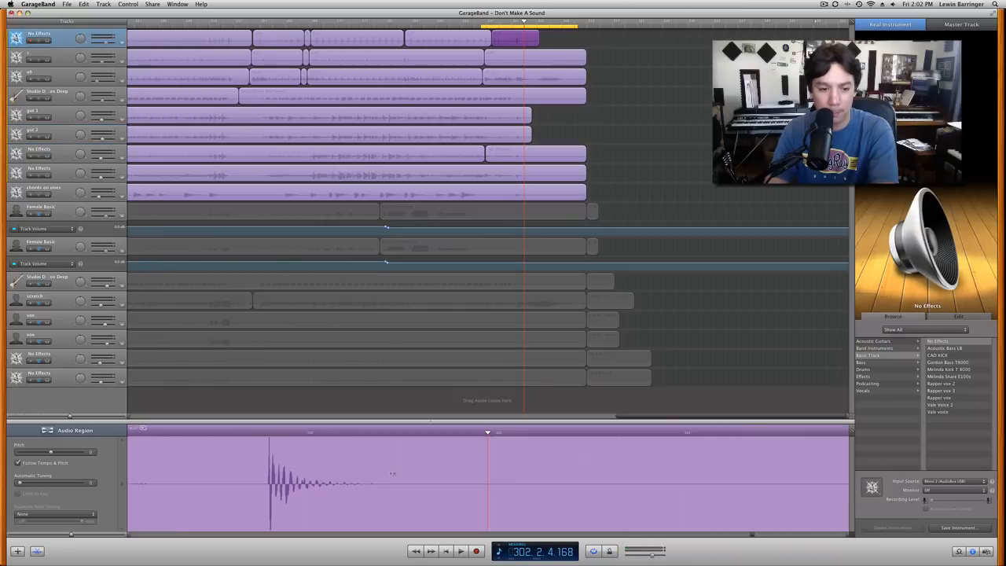
pyautogui.click(269, 433)
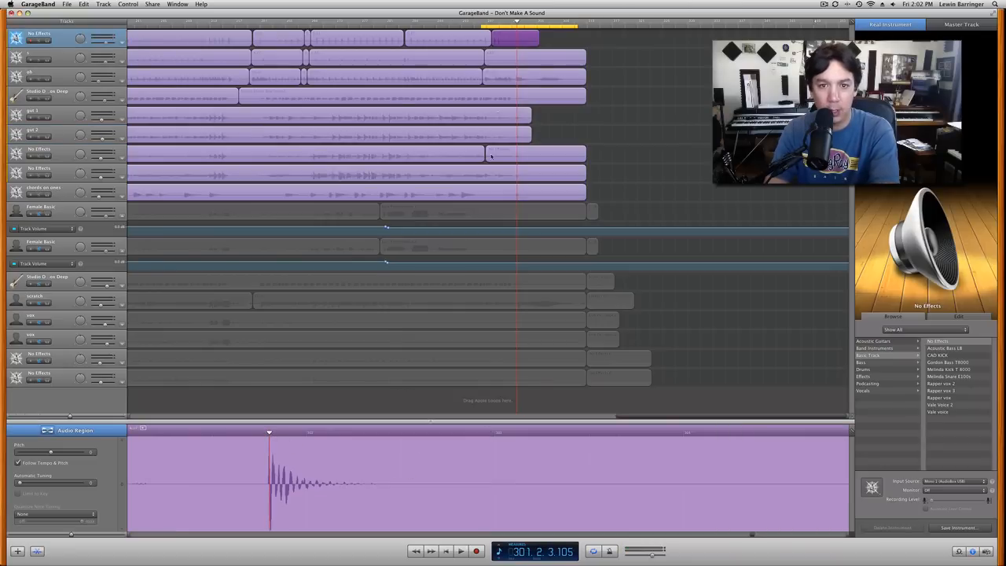
# Step: Readjust the sixth track's final hit so its attack falls slightly before the playhead at 301.2.3.105, and start playback of the ending
pyautogui.click(506, 134)
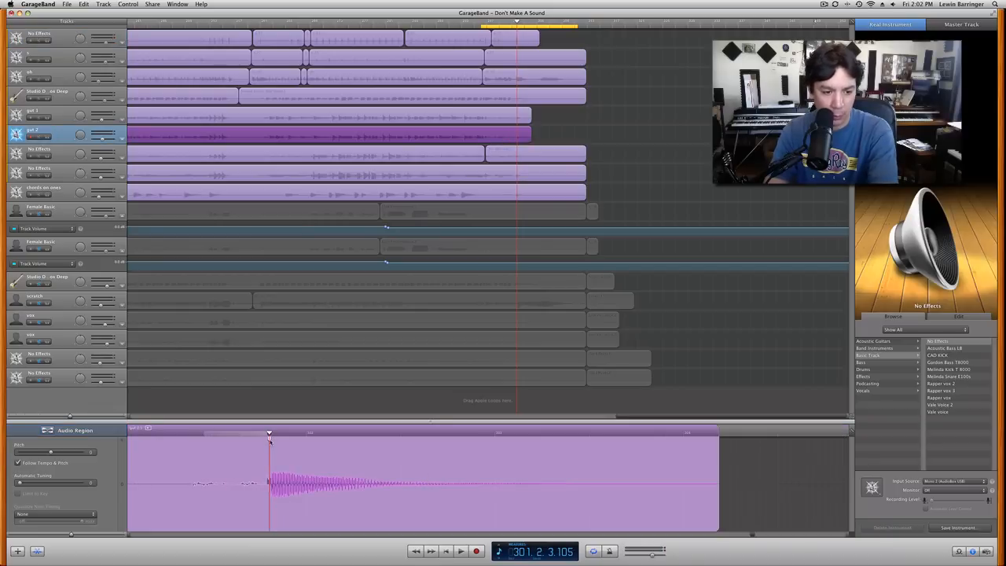
pyautogui.moveTo(268, 437)
pyautogui.mouseDown()
pyautogui.moveTo(195, 444)
pyautogui.moveTo(220, 444)
pyautogui.moveTo(207, 445)
pyautogui.mouseUp()
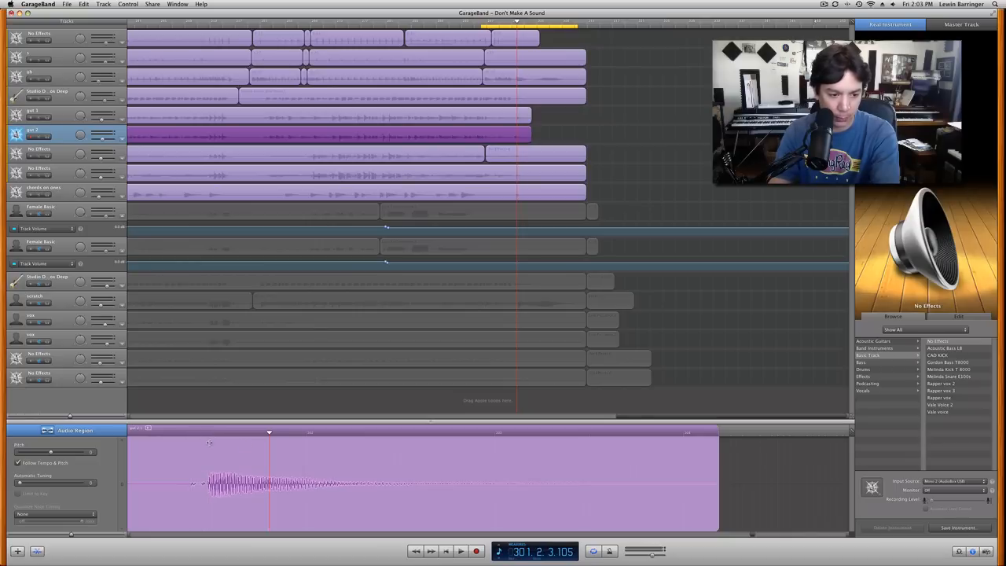
pyautogui.click(210, 482)
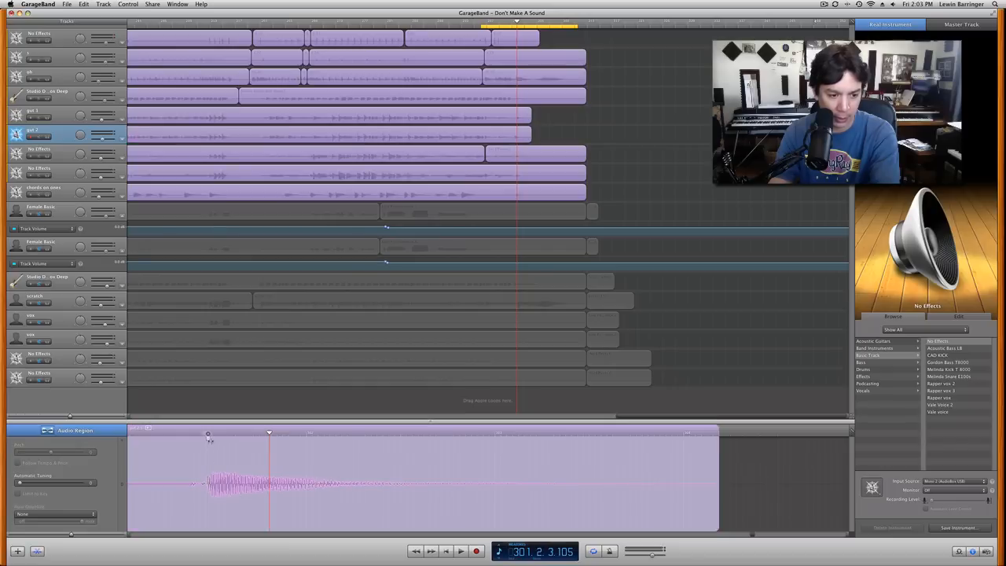
pyautogui.moveTo(208, 439); pyautogui.dragTo(263, 445)
pyautogui.moveTo(191, 440); pyautogui.dragTo(259, 444)
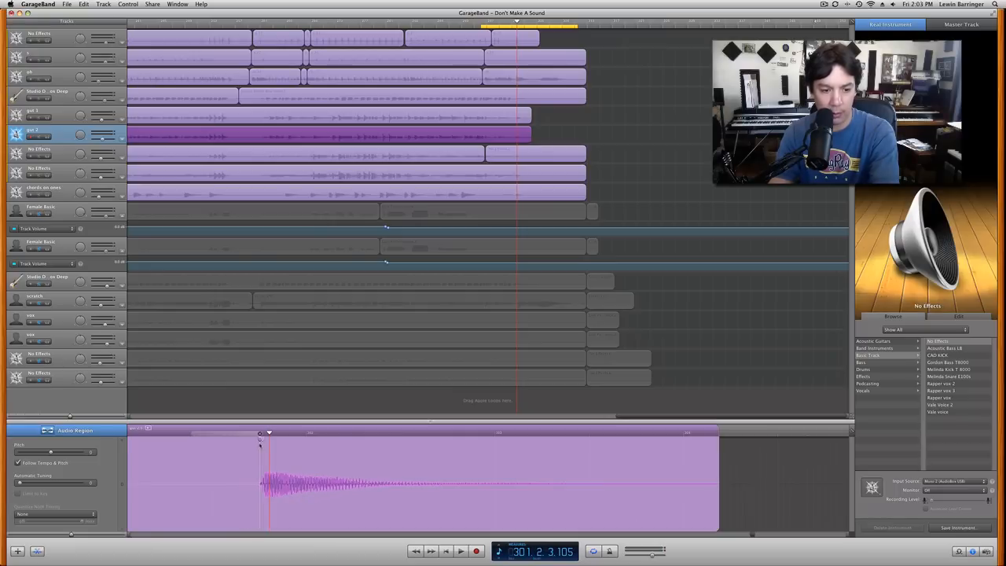
pyautogui.press('space')
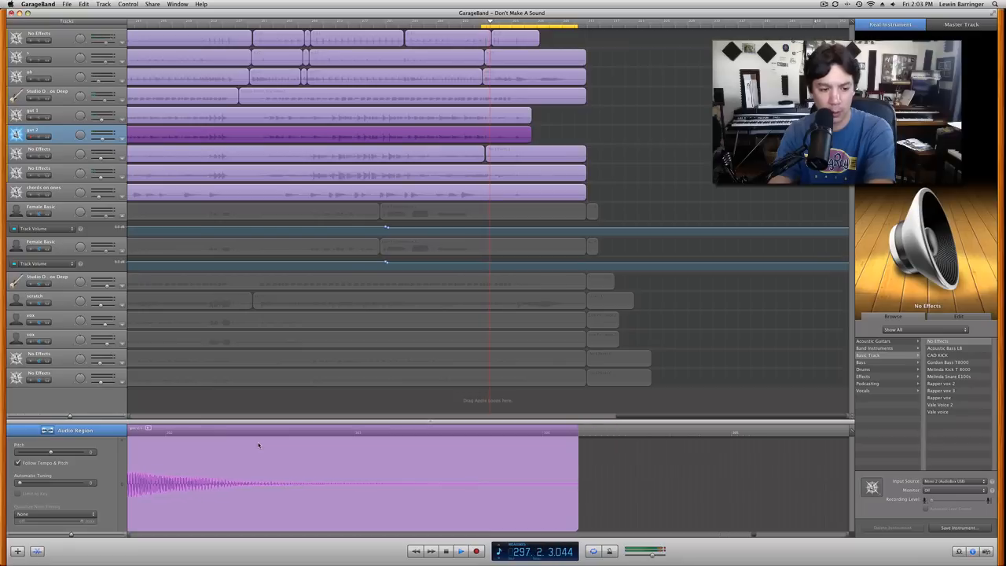